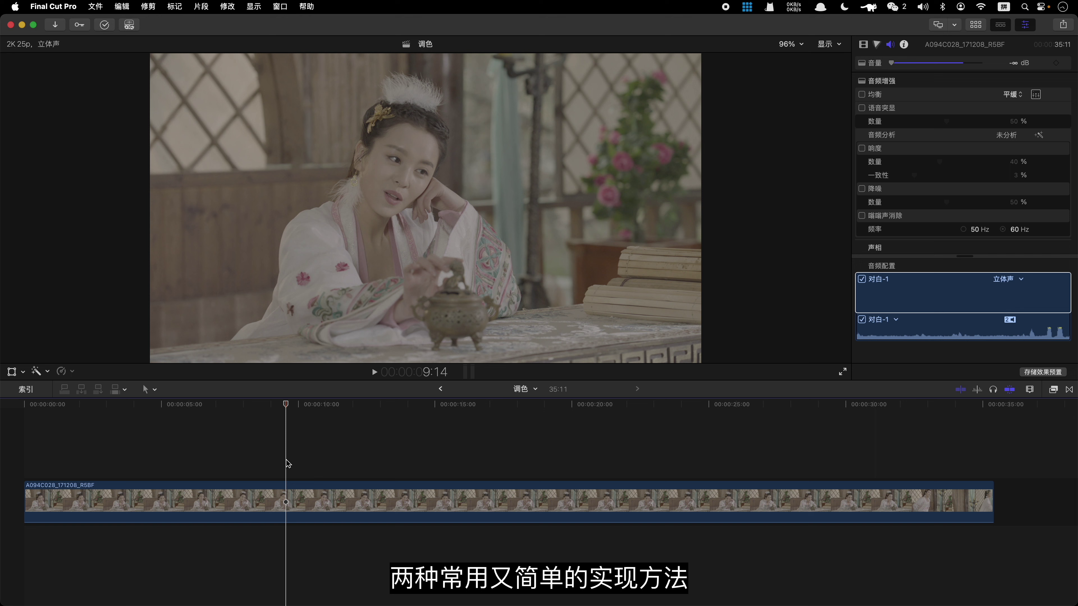
# - Apply Dehancer Pro v7 to the clip and set its source to an Arri camera
pyautogui.press('super+5')
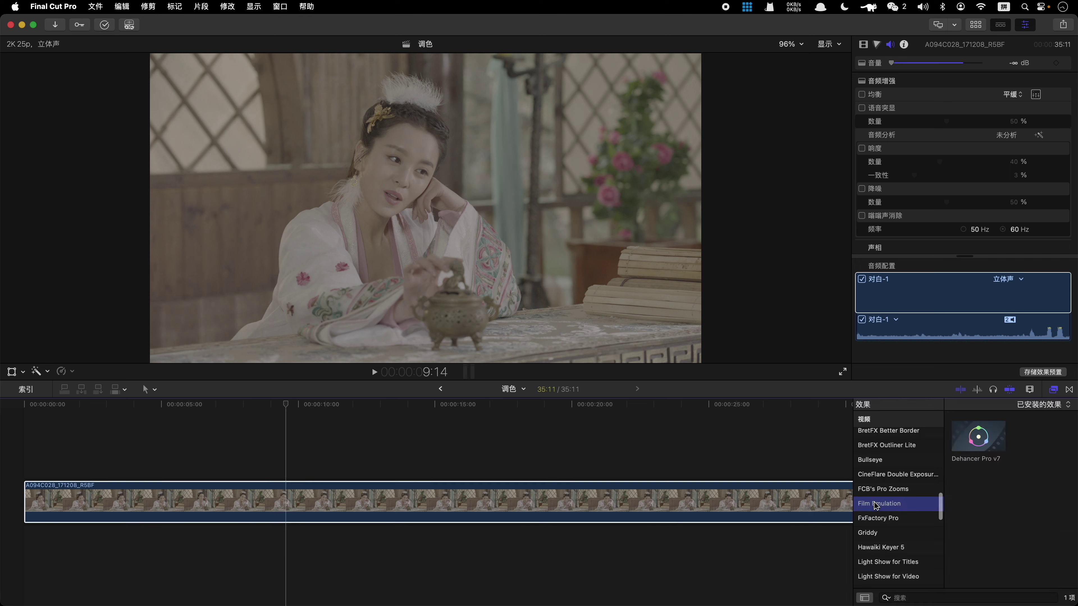
pyautogui.moveTo(978, 437); pyautogui.dragTo(748, 496)
pyautogui.click(947, 109)
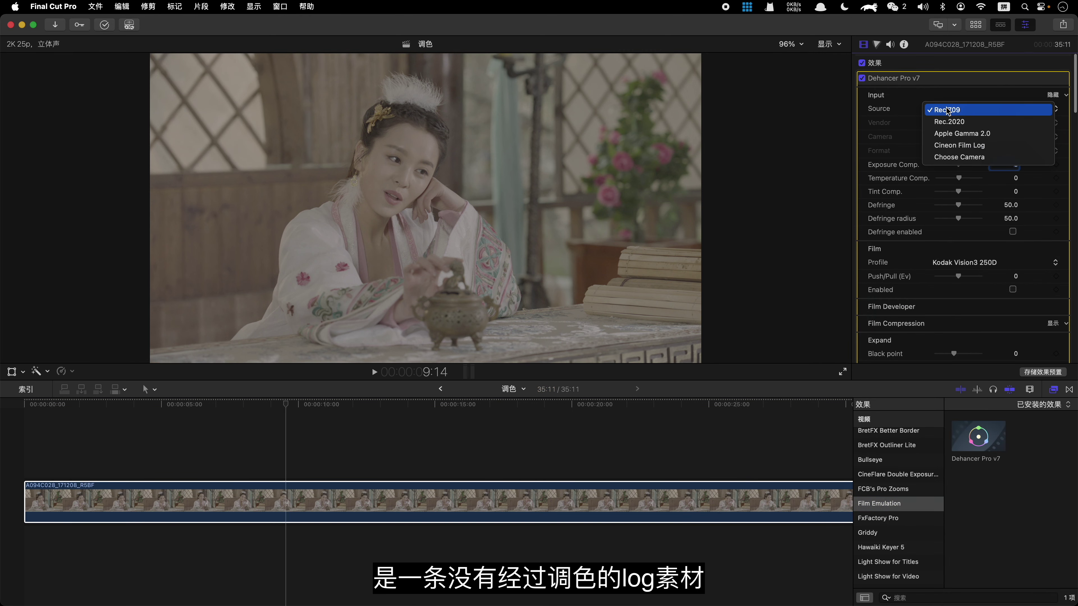
pyautogui.click(953, 157)
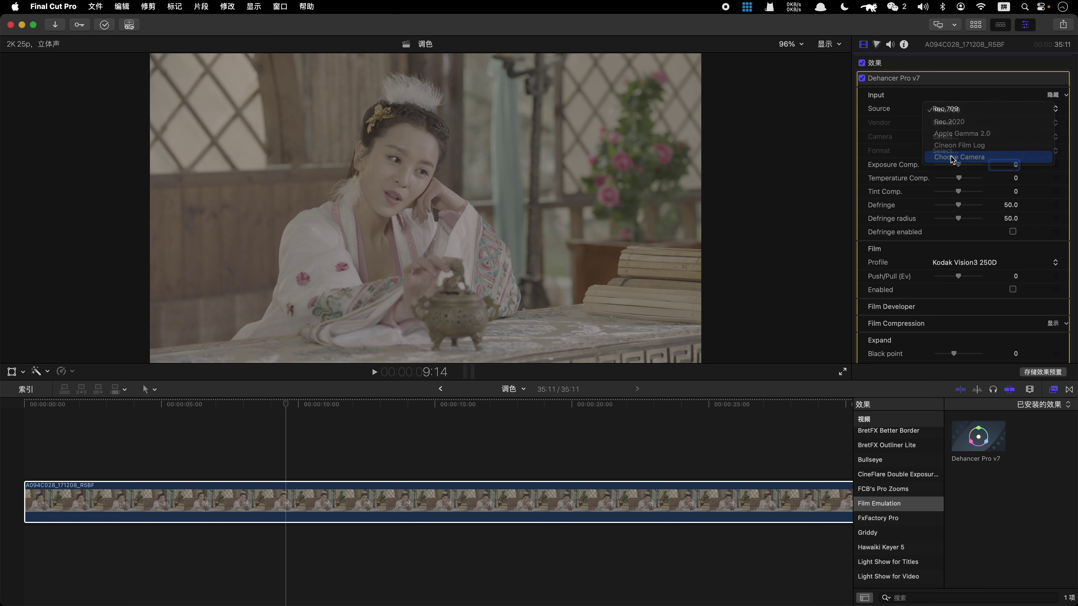
pyautogui.click(948, 126)
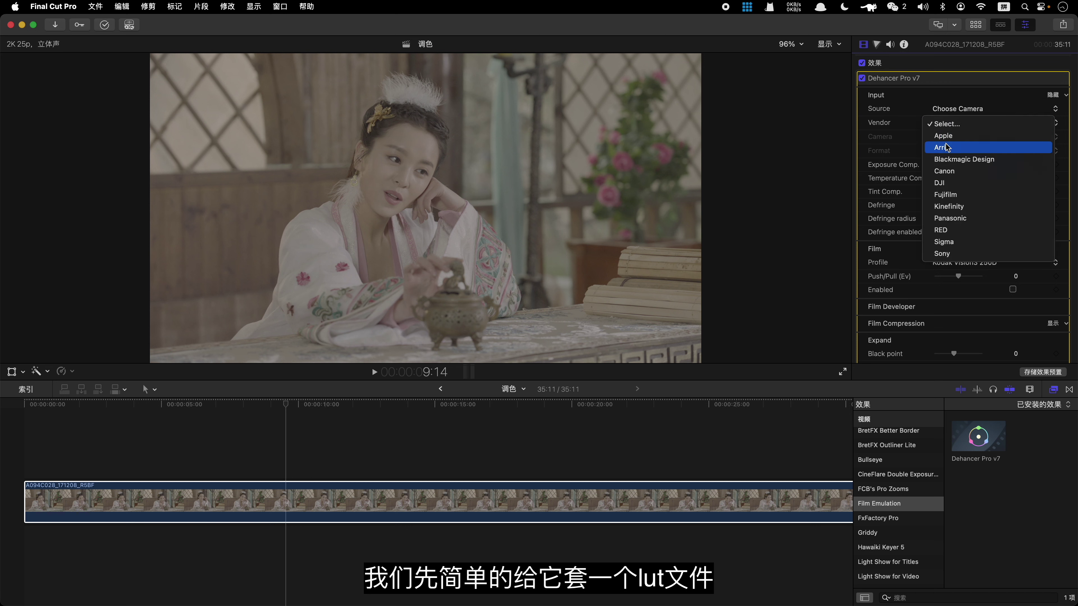
pyautogui.click(947, 146)
# - Set the camera to Alexa Mini in Log C and raise exposure compensation to 1.09
pyautogui.click(945, 138)
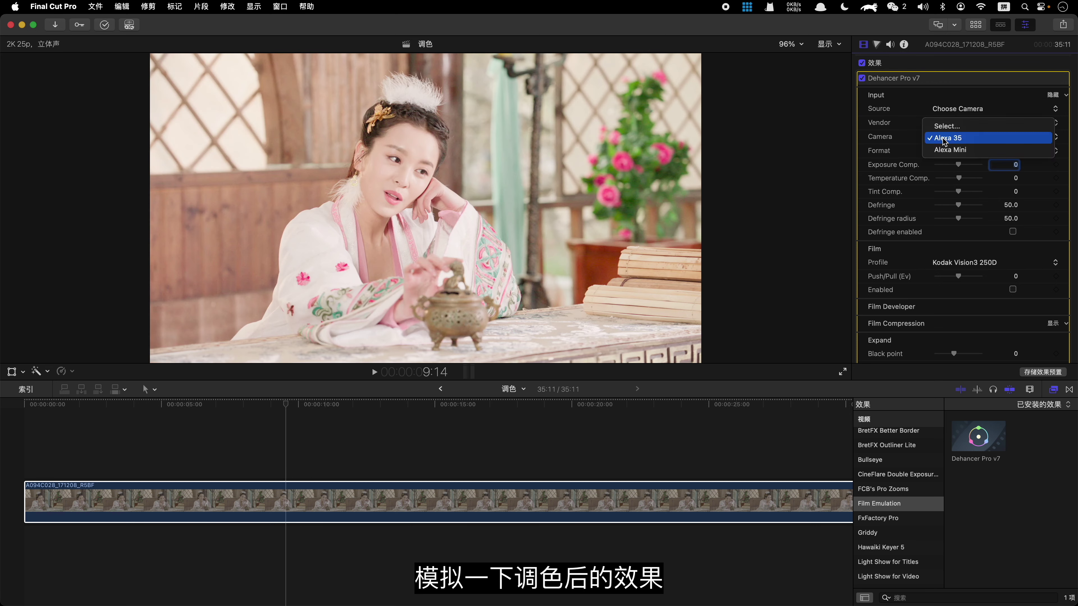
pyautogui.click(940, 149)
pyautogui.click(939, 152)
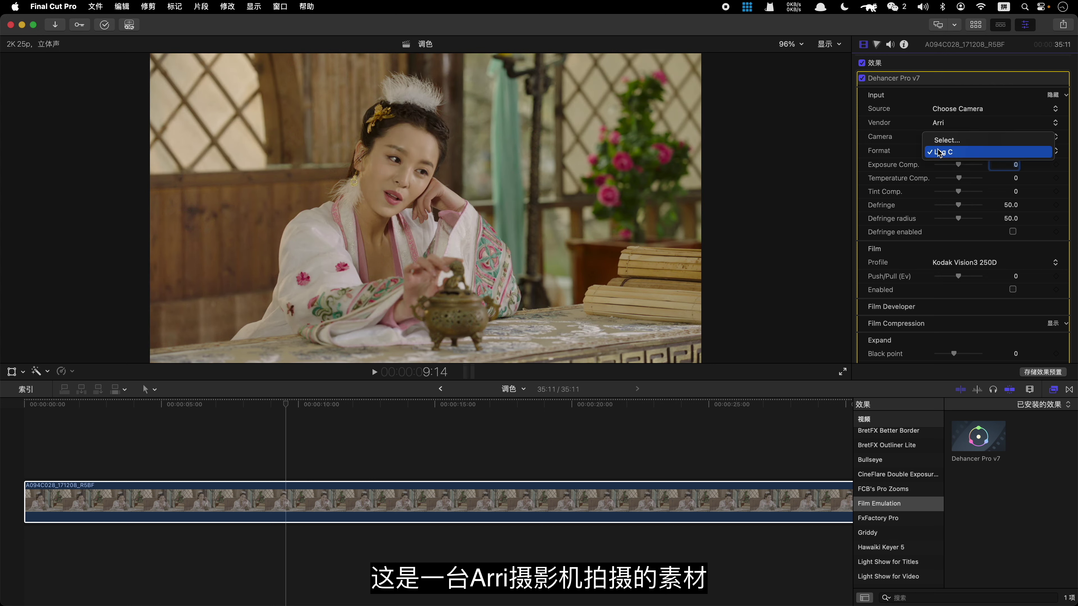
pyautogui.click(933, 153)
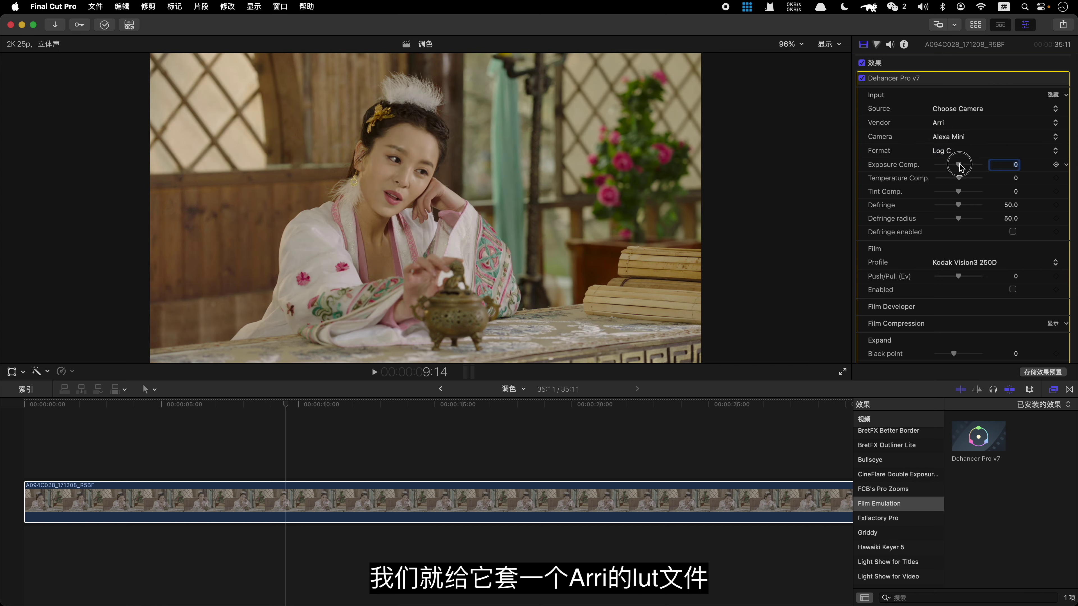
pyautogui.moveTo(959, 165); pyautogui.dragTo(967, 166)
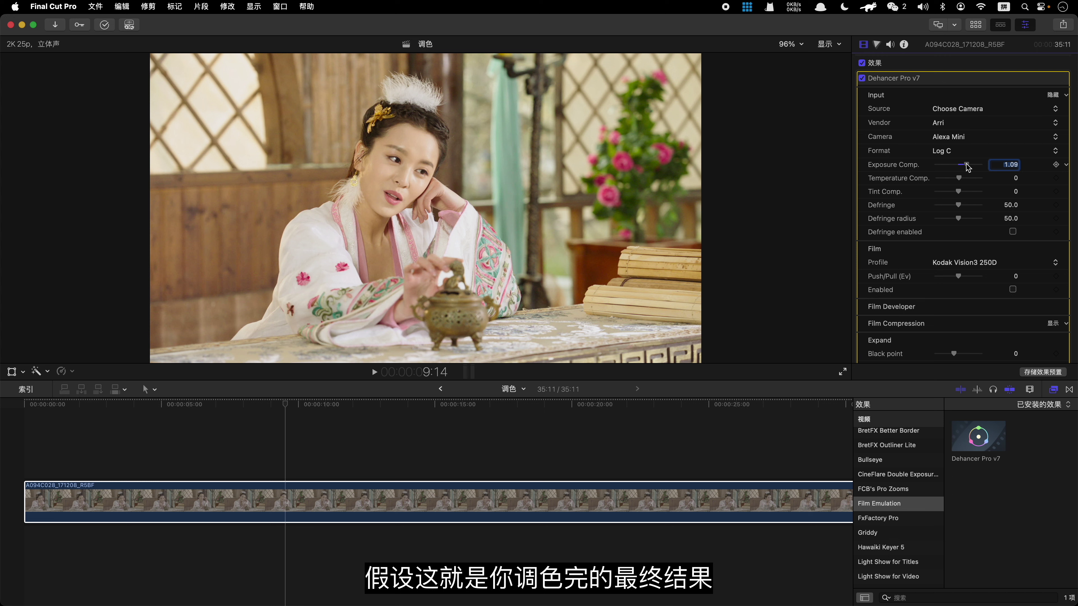
# - Stack a connected copy of the clip above the original and switch its Dehancer off
pyautogui.press('super+5')
pyautogui.click(375, 504)
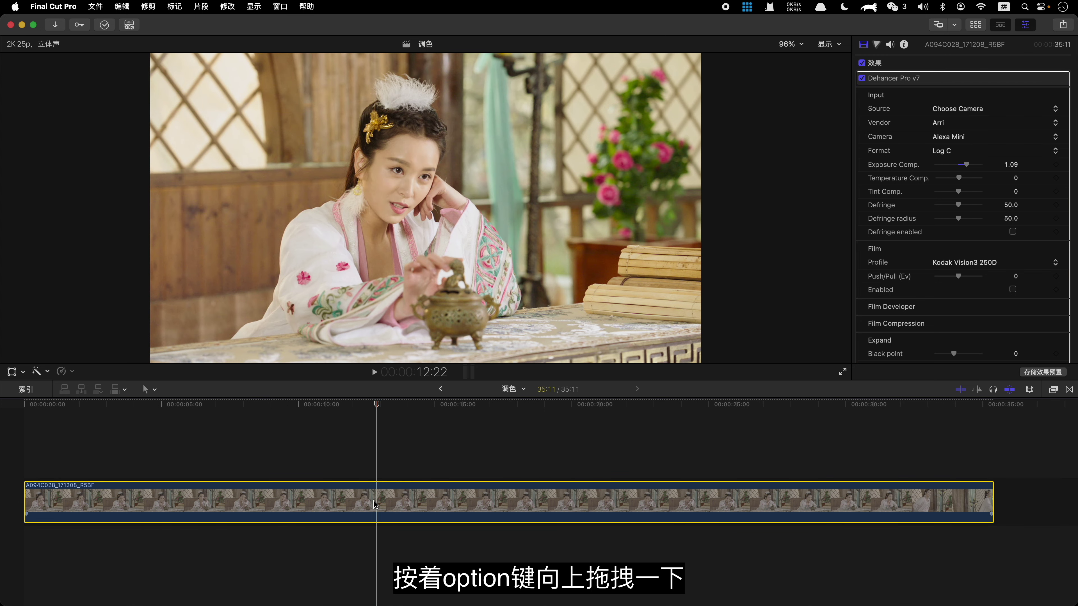
pyautogui.moveTo(375, 505); pyautogui.dragTo(378, 456)
pyautogui.click(862, 78)
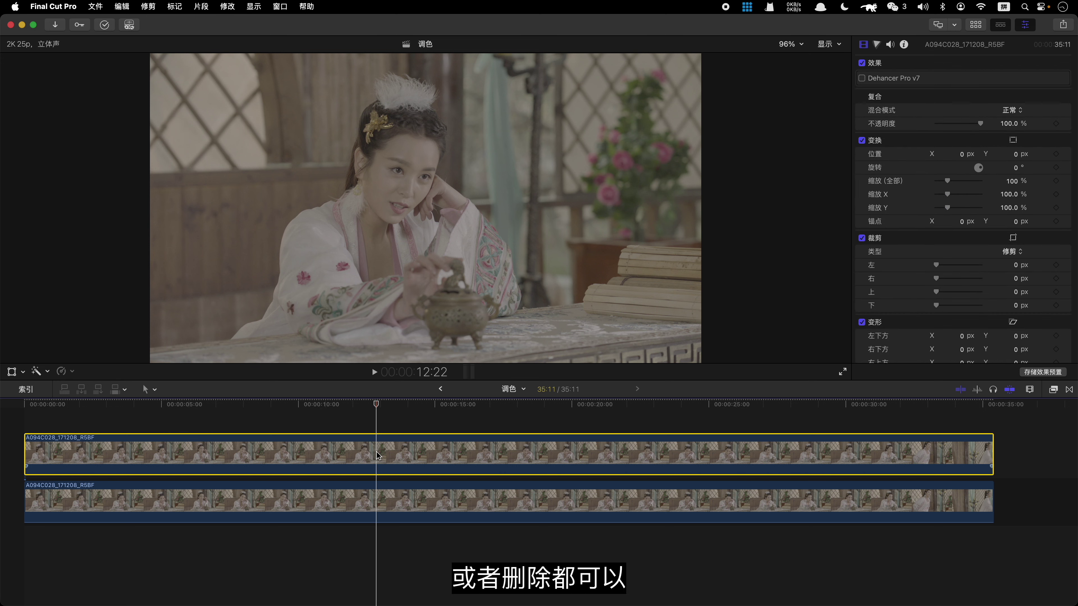
pyautogui.moveTo(936, 279); pyautogui.dragTo(997, 281)
# - Keyframe the top copy's left crop from 0 to 2304 px and play back the wipe
pyautogui.click(1056, 265)
pyautogui.moveTo(927, 265); pyautogui.dragTo(982, 265)
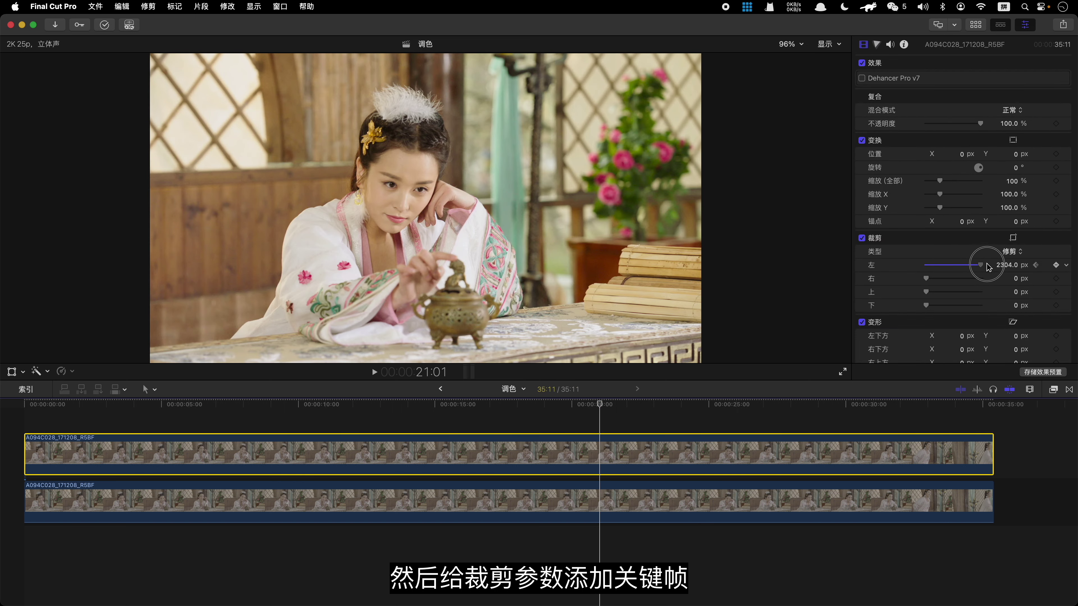
pyautogui.click(164, 424)
pyautogui.press('space')
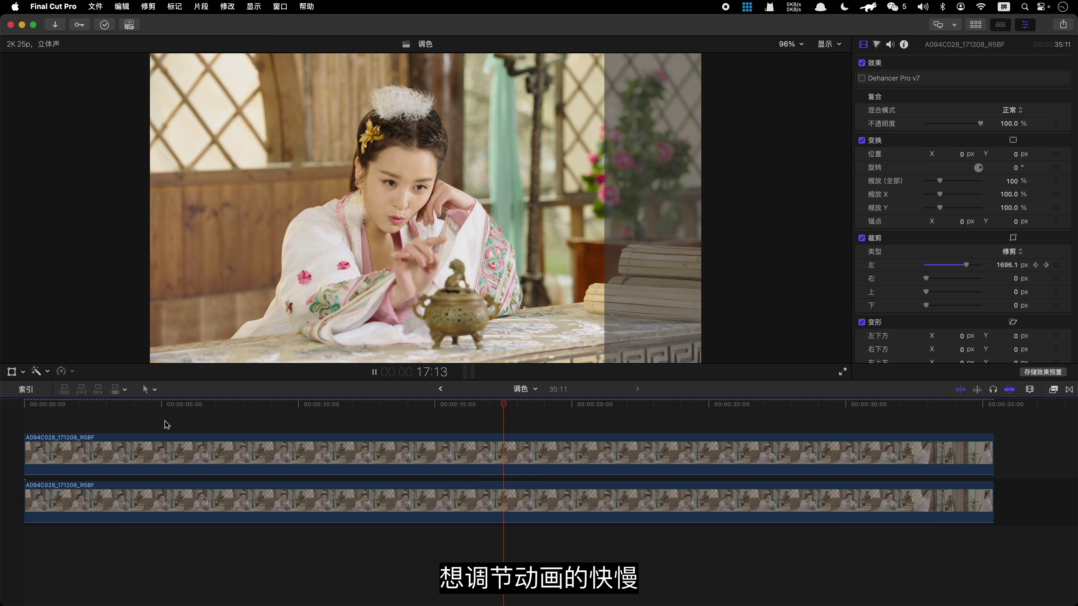
pyautogui.hscroll(1, 166, 425)
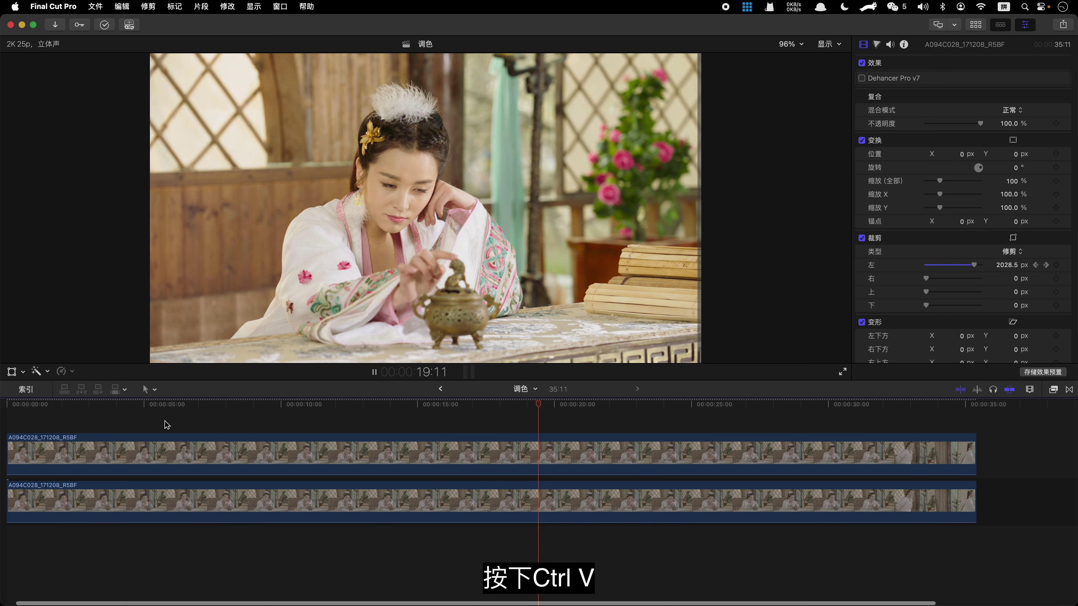
# - In Video Animation, drag the two left-crop keyframes closer together for a faster wipe
pyautogui.hotkey('ctrl', 'v')
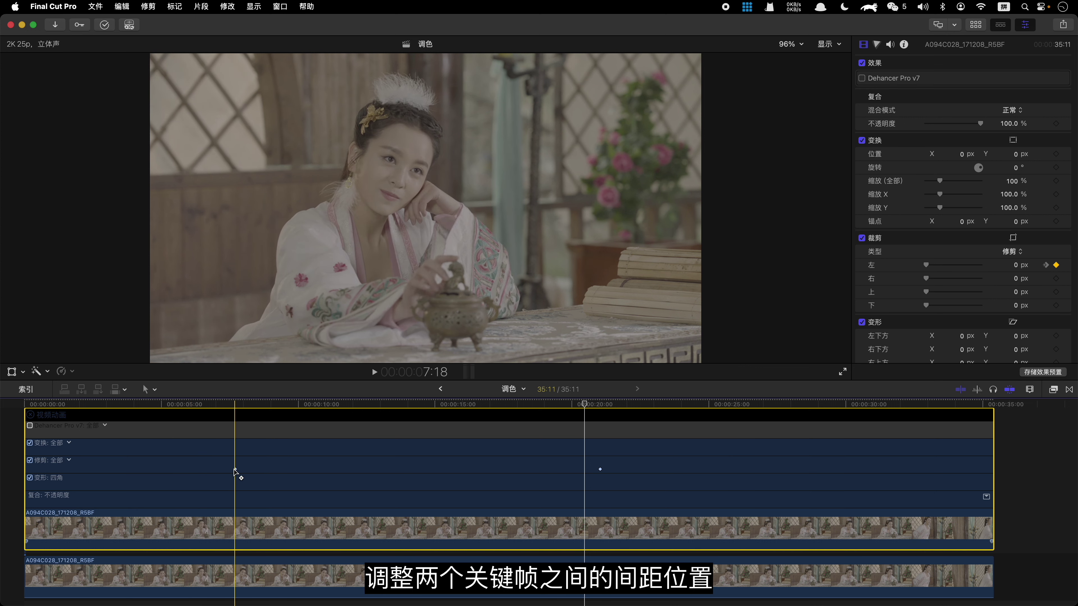
pyautogui.moveTo(234, 469); pyautogui.dragTo(350, 469)
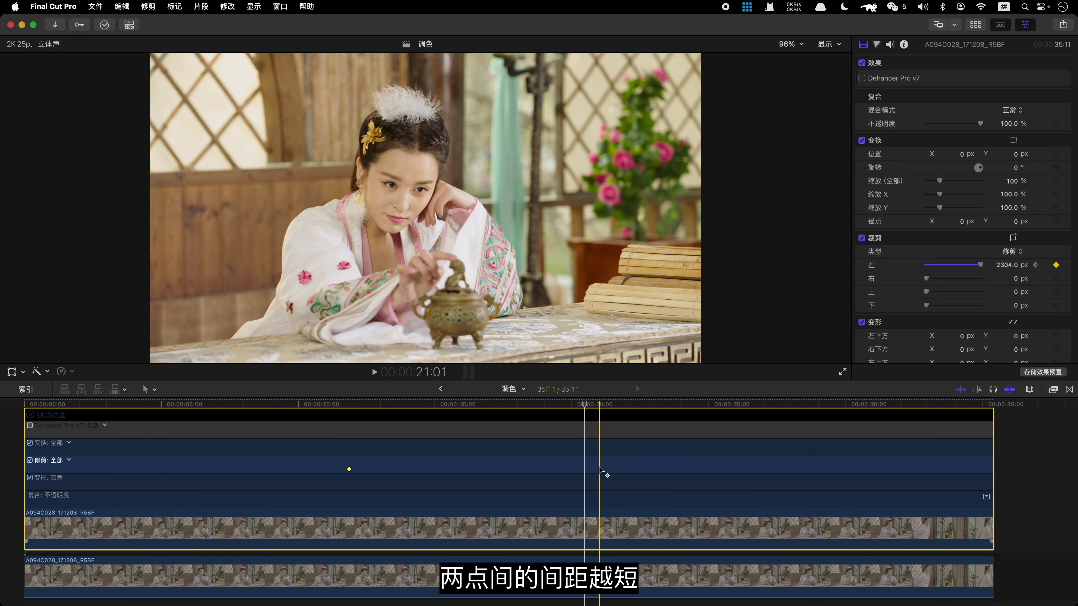
pyautogui.moveTo(600, 469); pyautogui.dragTo(436, 469)
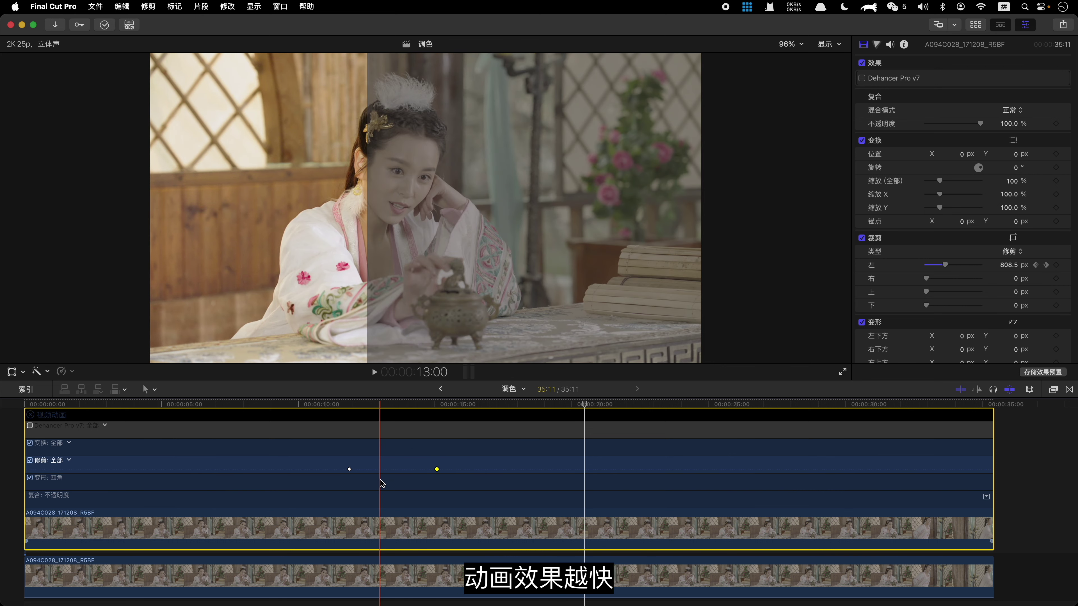
pyautogui.click(349, 469)
pyautogui.click(437, 469)
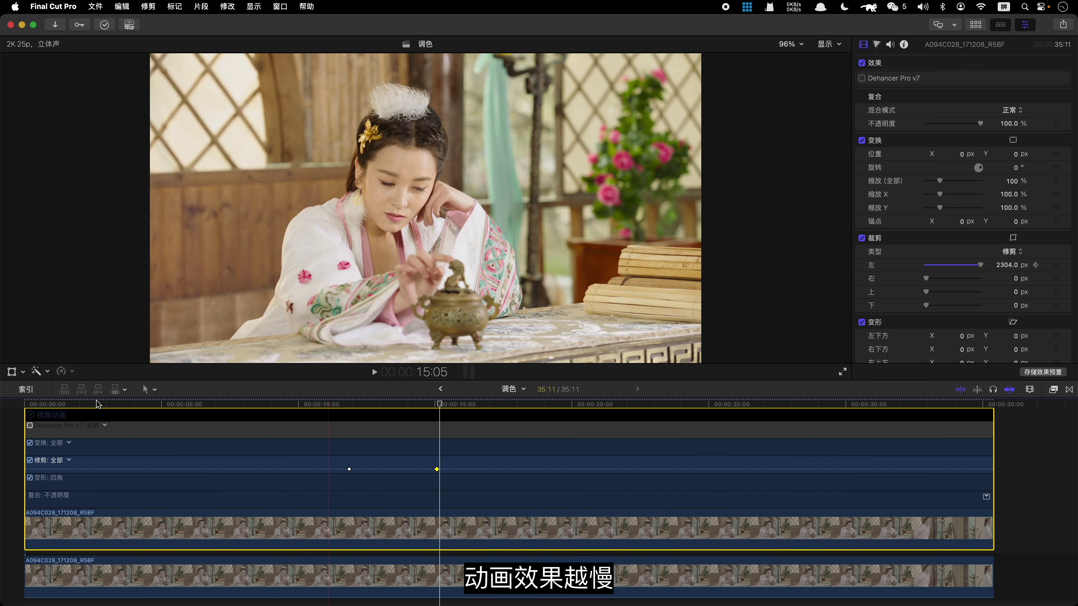
pyautogui.click(30, 415)
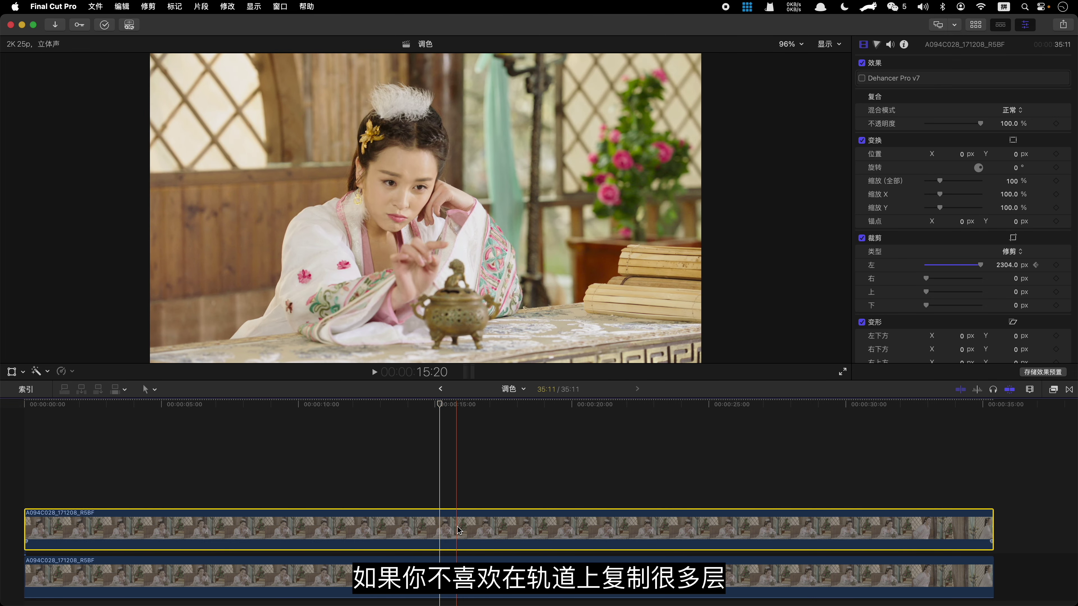
# - Delete the ungraded copy, blade the graded clip at 14:22, and select its left part
pyautogui.press('Delete')
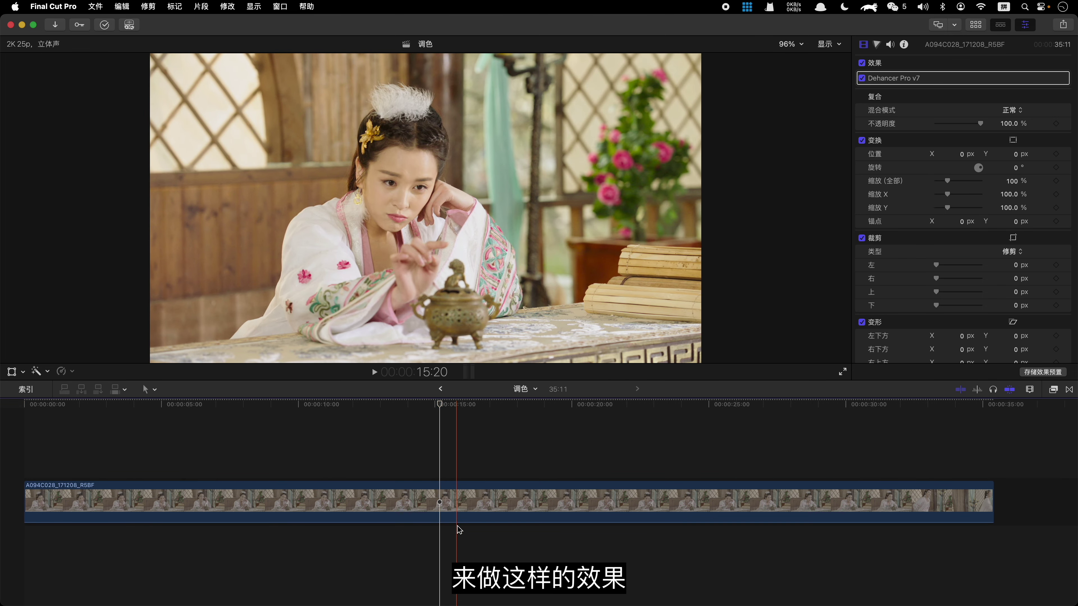
pyautogui.click(431, 471)
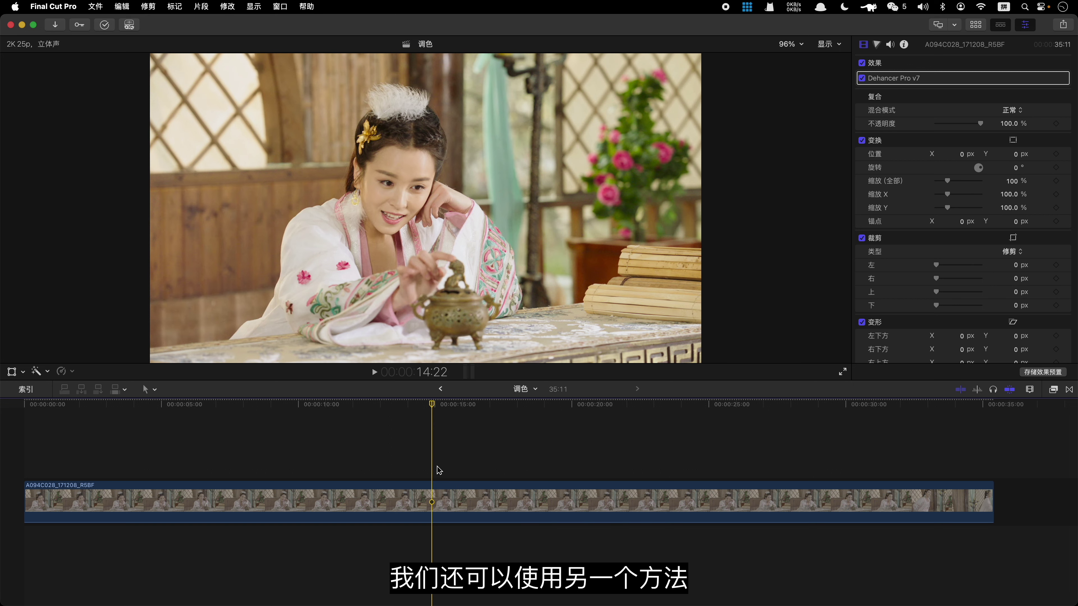
pyautogui.press('super+b')
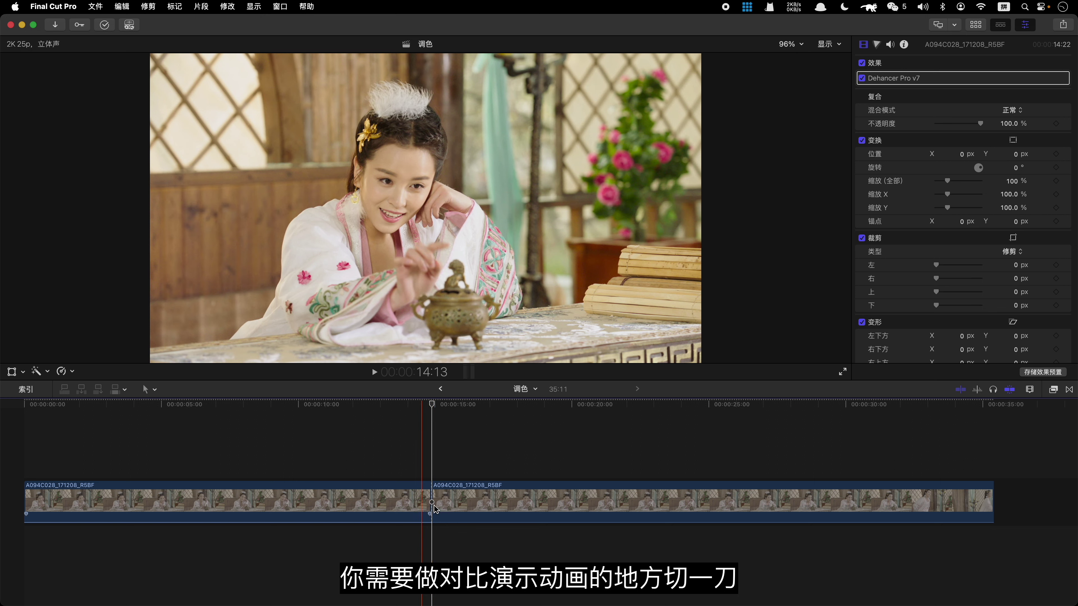
pyautogui.click(394, 462)
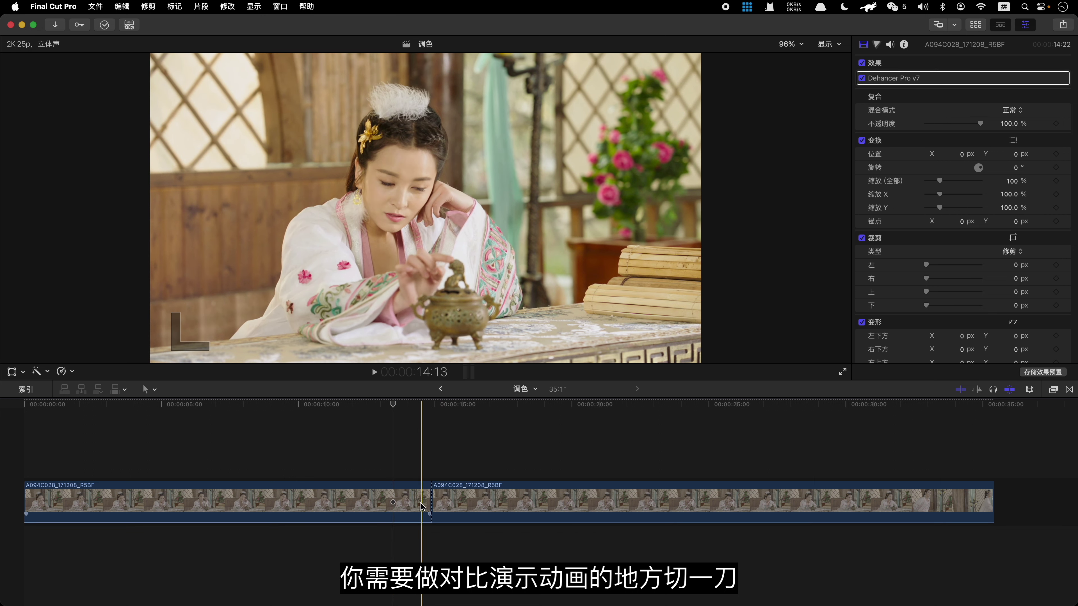
pyautogui.click(407, 510)
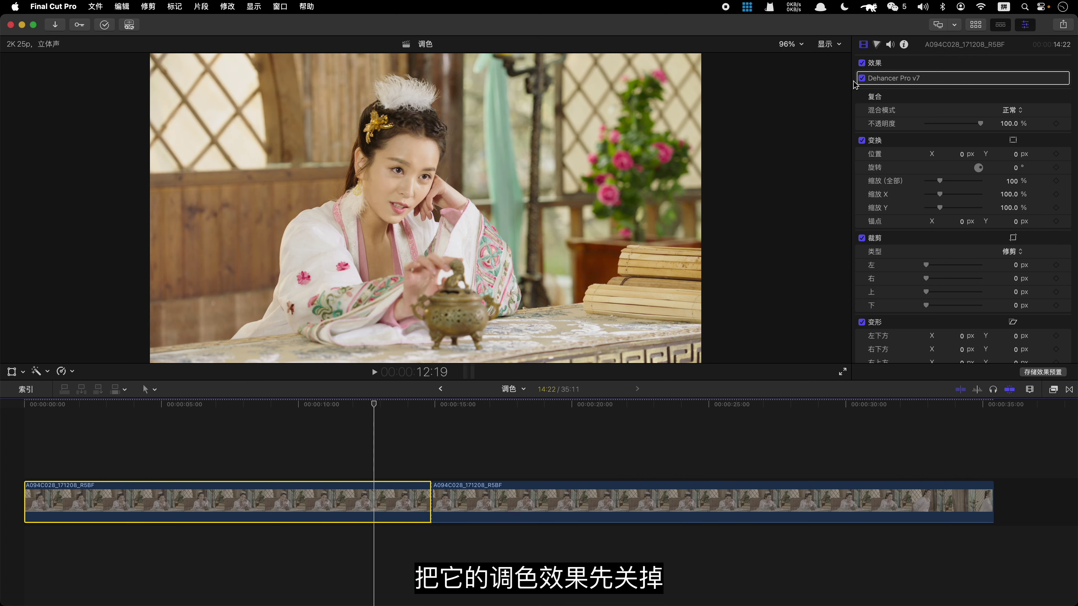
# - Turn off grading on the left part and add a Wipe transition at the edit point
pyautogui.click(861, 78)
pyautogui.click(428, 497)
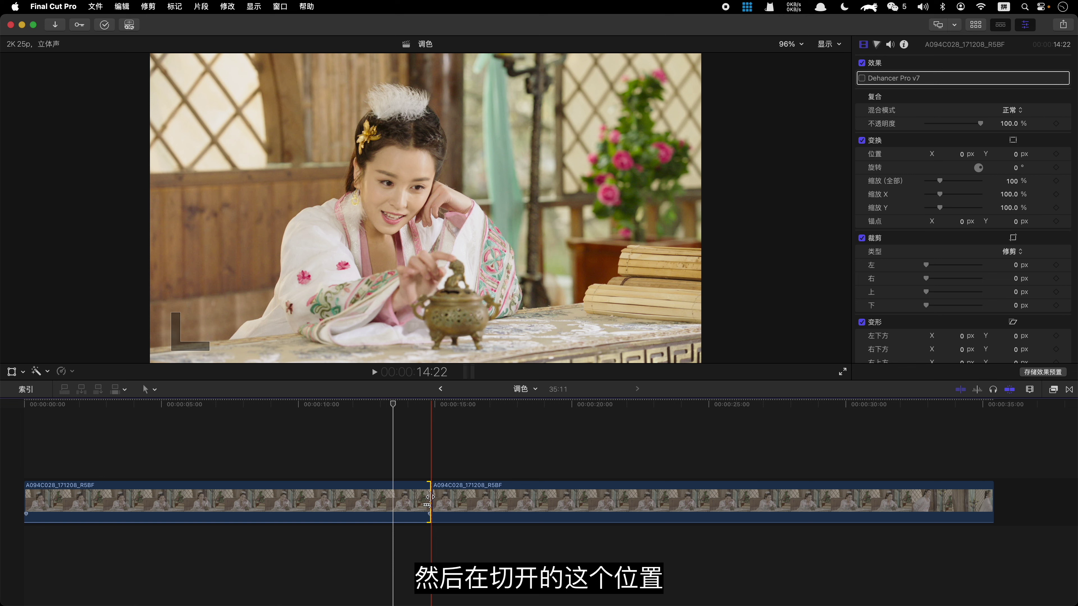
pyautogui.press('ctrl+super+5')
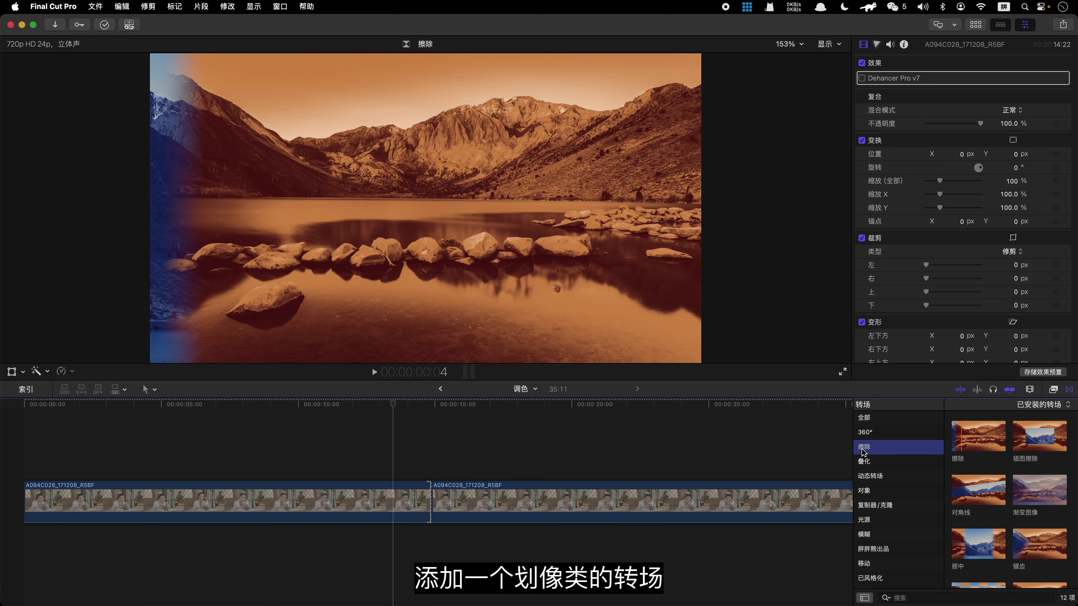
pyautogui.doubleClick(981, 441)
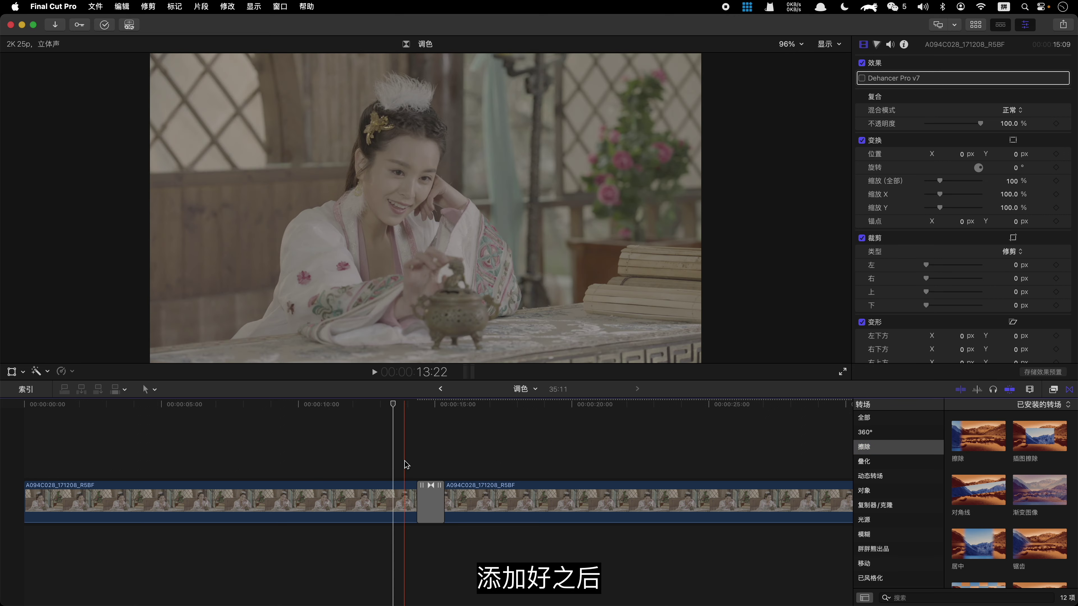
# - Preview the wipe, lengthen the transition, and select it to show its settings
pyautogui.press('space')
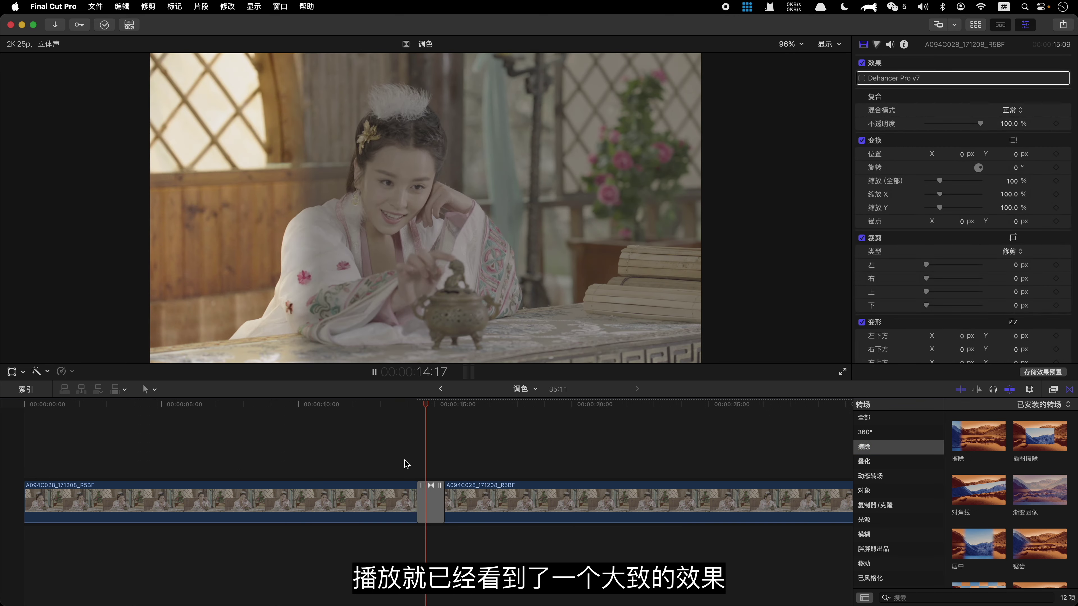
pyautogui.moveTo(394, 499); pyautogui.dragTo(285, 501)
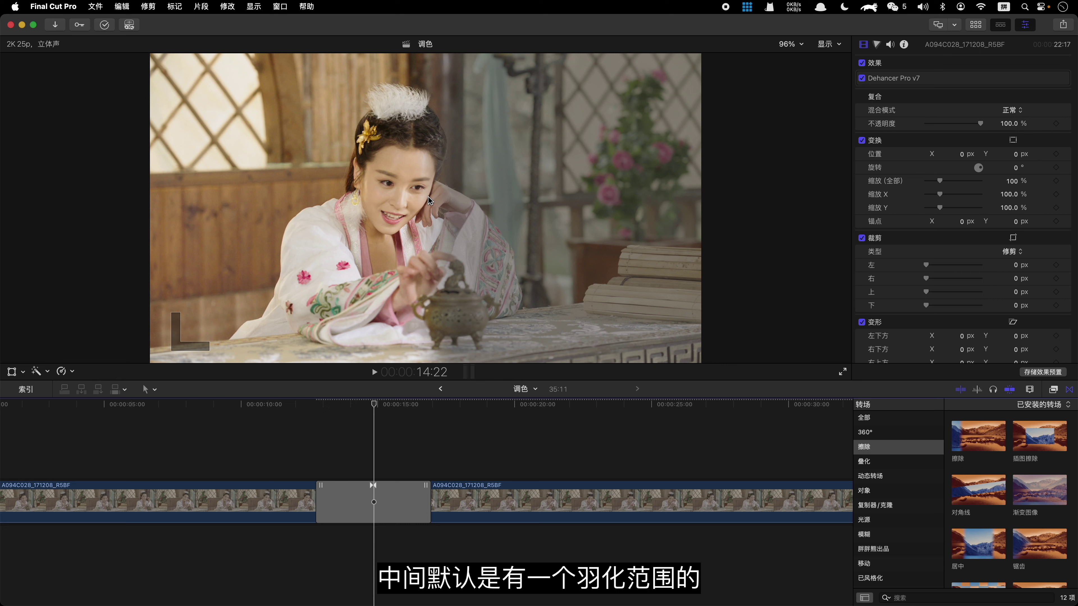
pyautogui.click(373, 498)
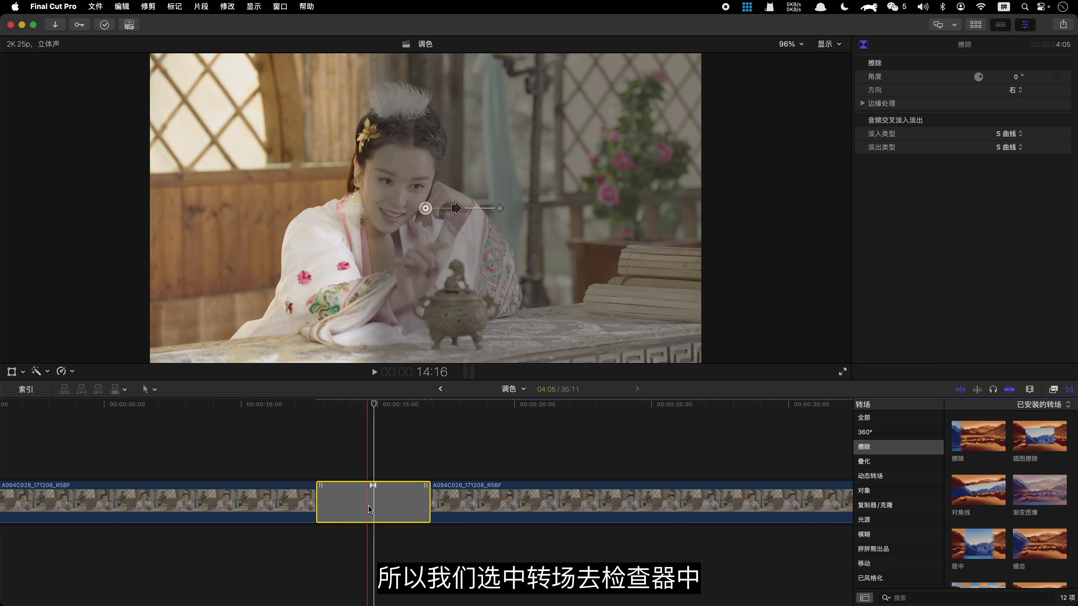
# - Set the wipe's edge type to Single Color with a white edge and preview it
pyautogui.click(951, 103)
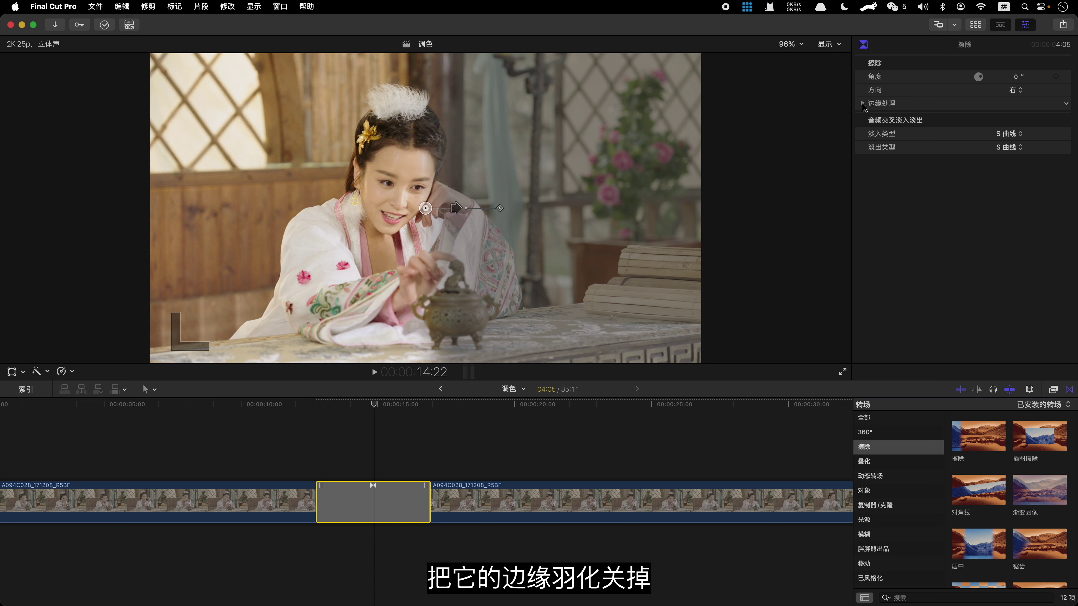
pyautogui.click(317, 465)
pyautogui.press('space')
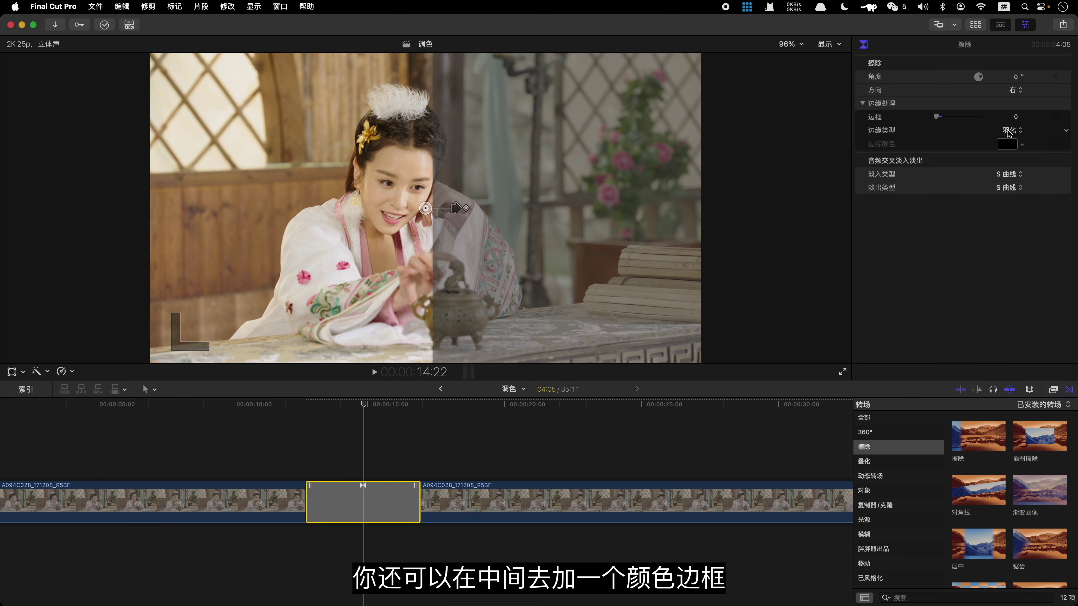
pyautogui.click(1009, 133)
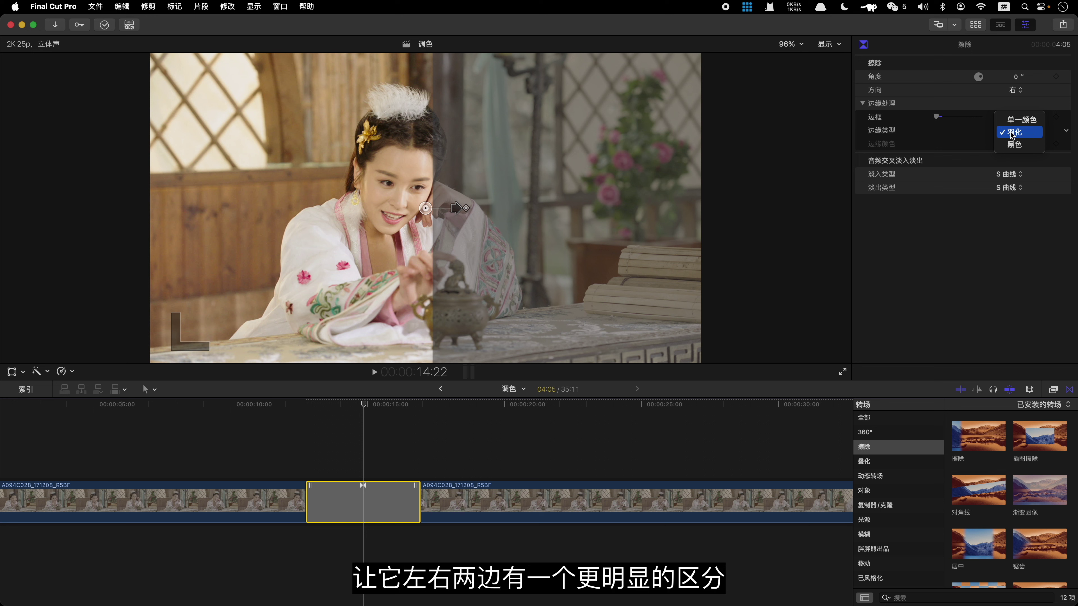
pyautogui.click(1016, 120)
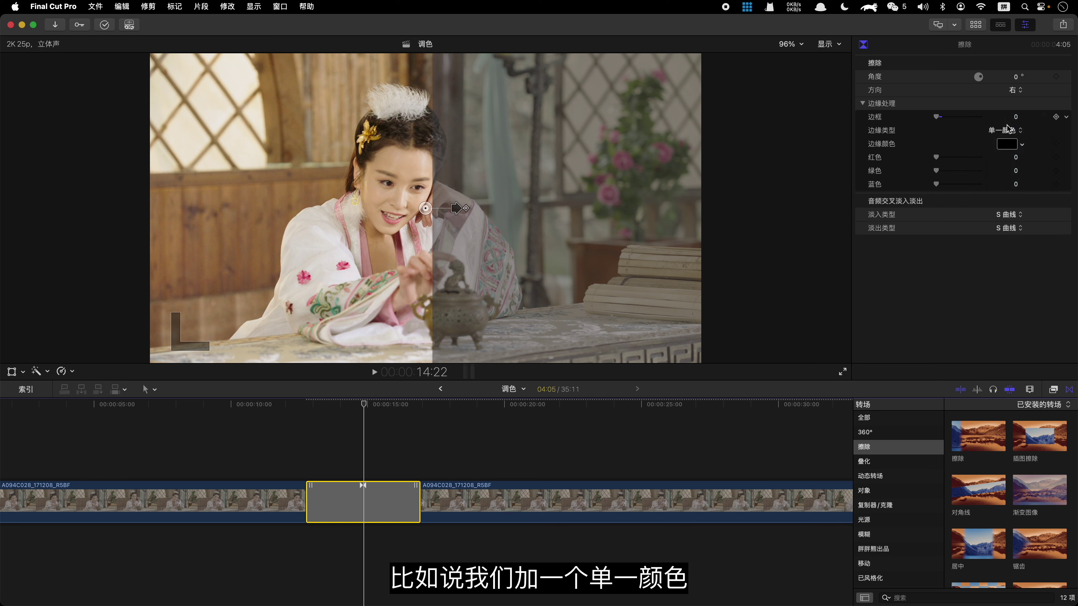
pyautogui.click(1007, 145)
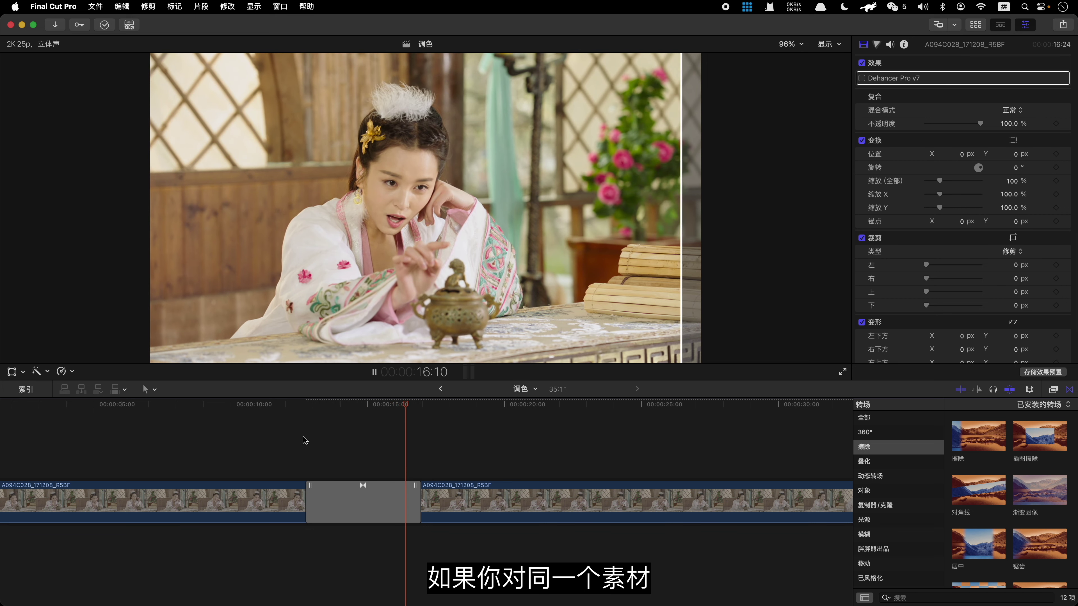
pyautogui.press('space')
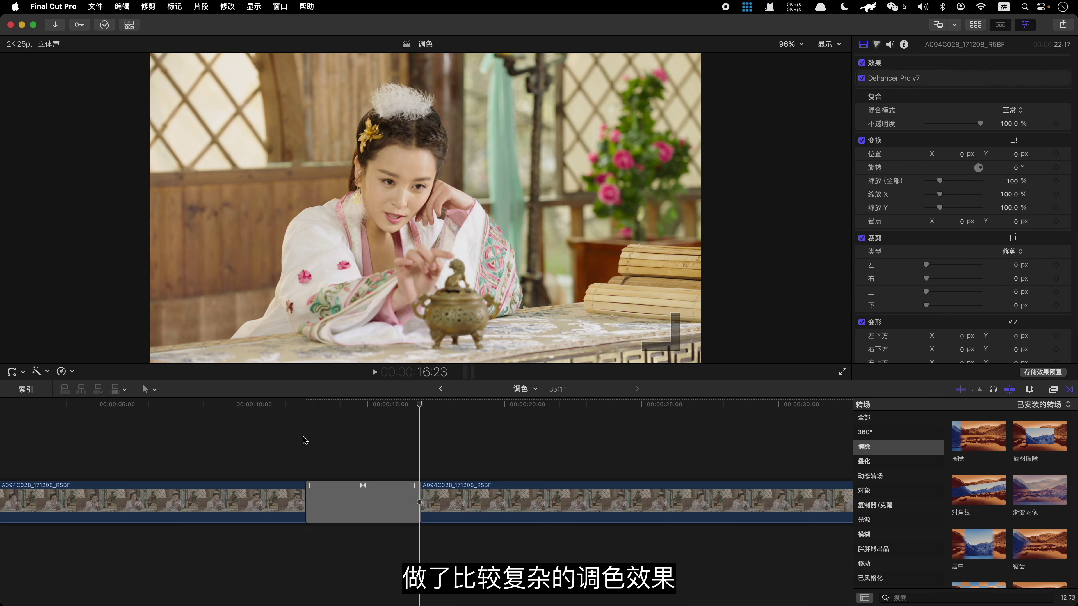
pyautogui.click(363, 457)
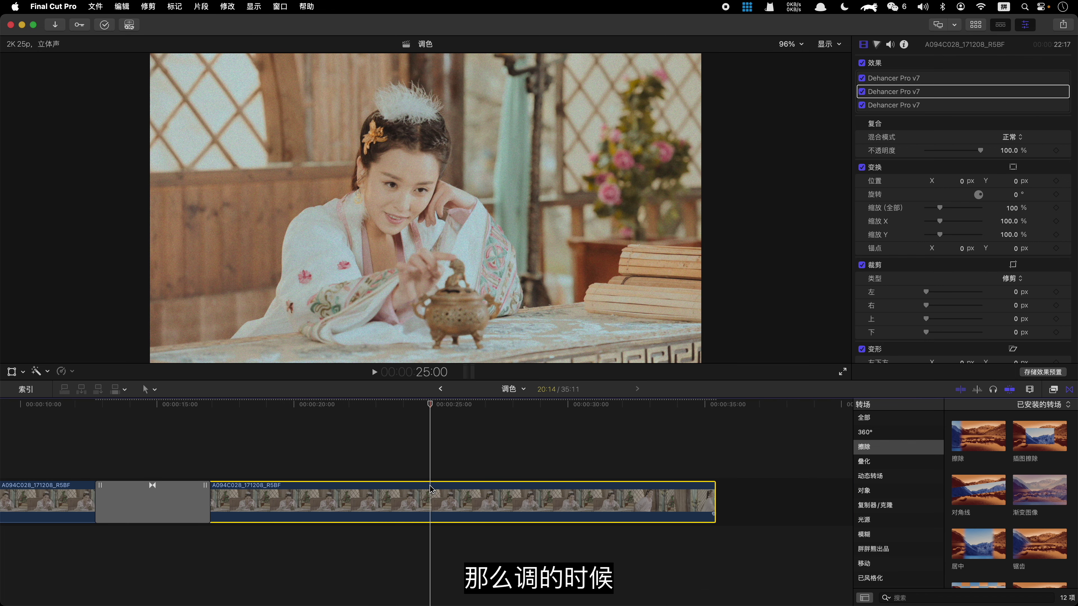
# - Switch off all three Dehancer Pro v7 effects, then re-enable the first and third to compare
pyautogui.click(907, 79)
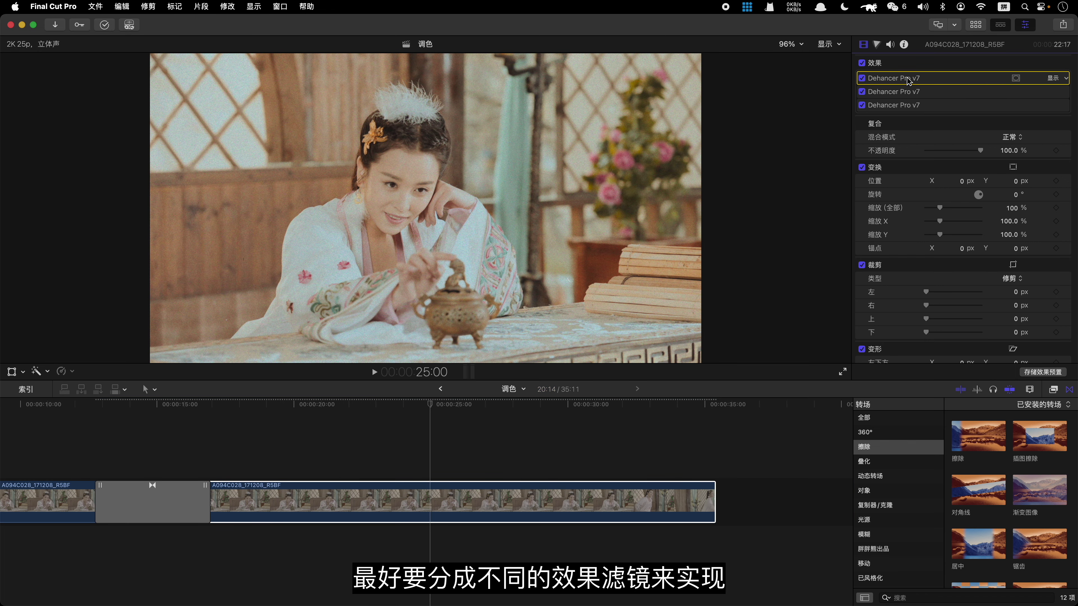
pyautogui.click(862, 105)
pyautogui.click(862, 91)
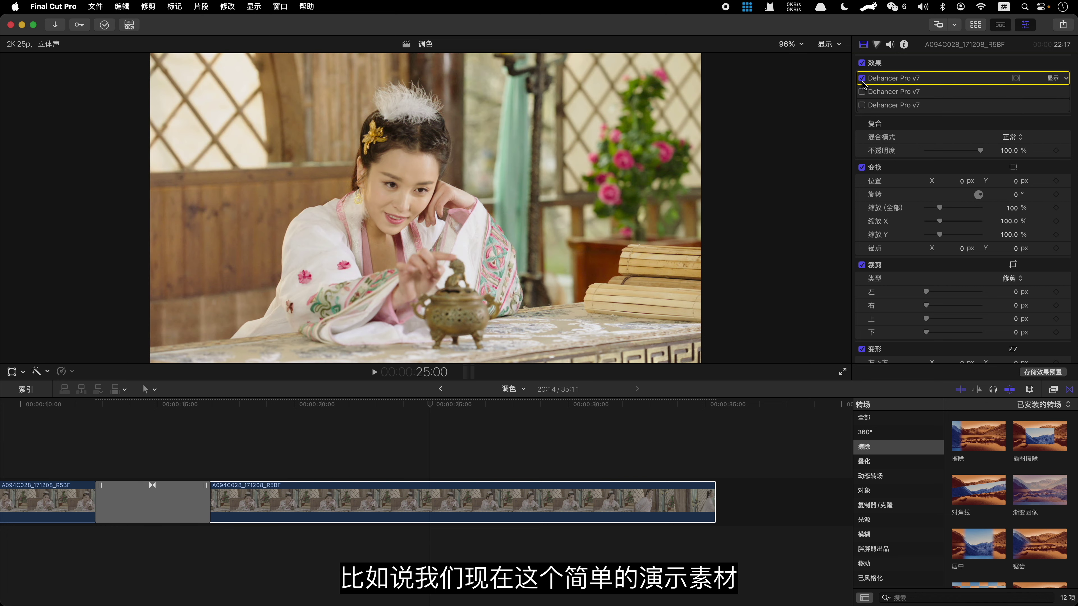
pyautogui.click(862, 78)
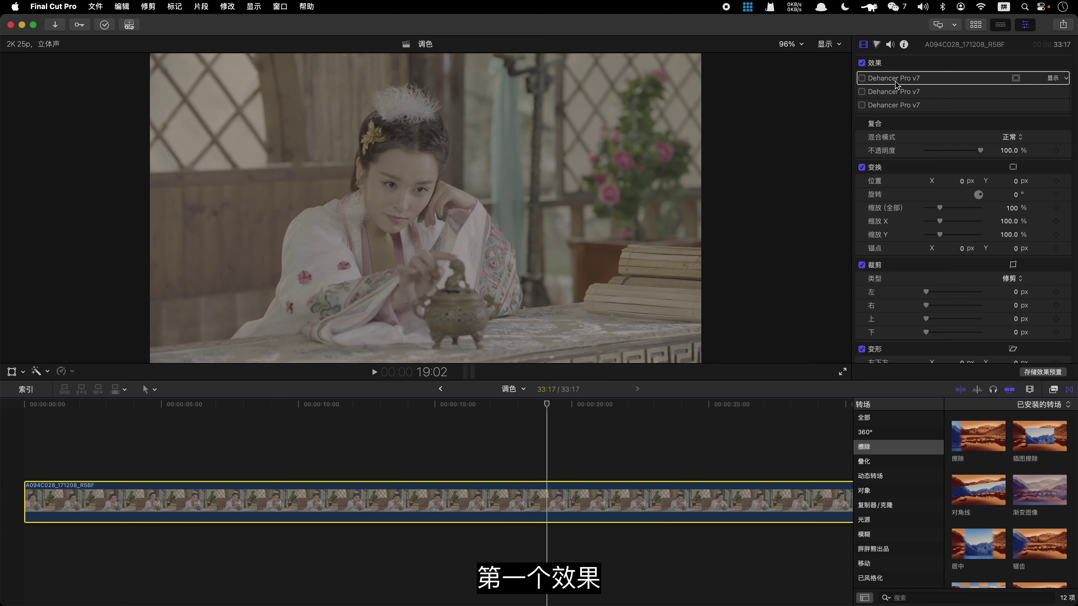
pyautogui.click(862, 78)
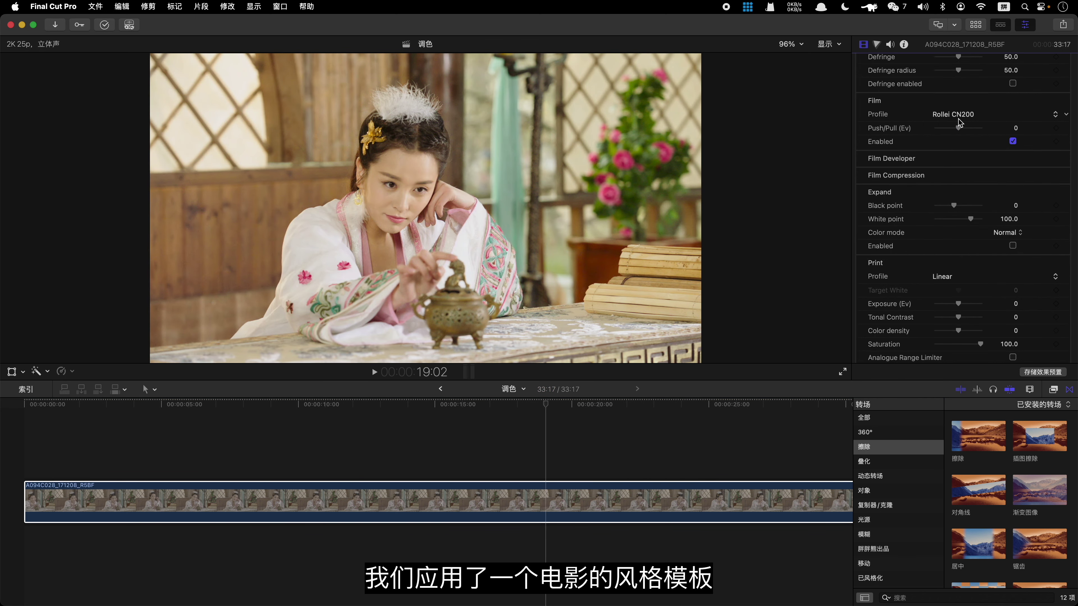
pyautogui.click(862, 105)
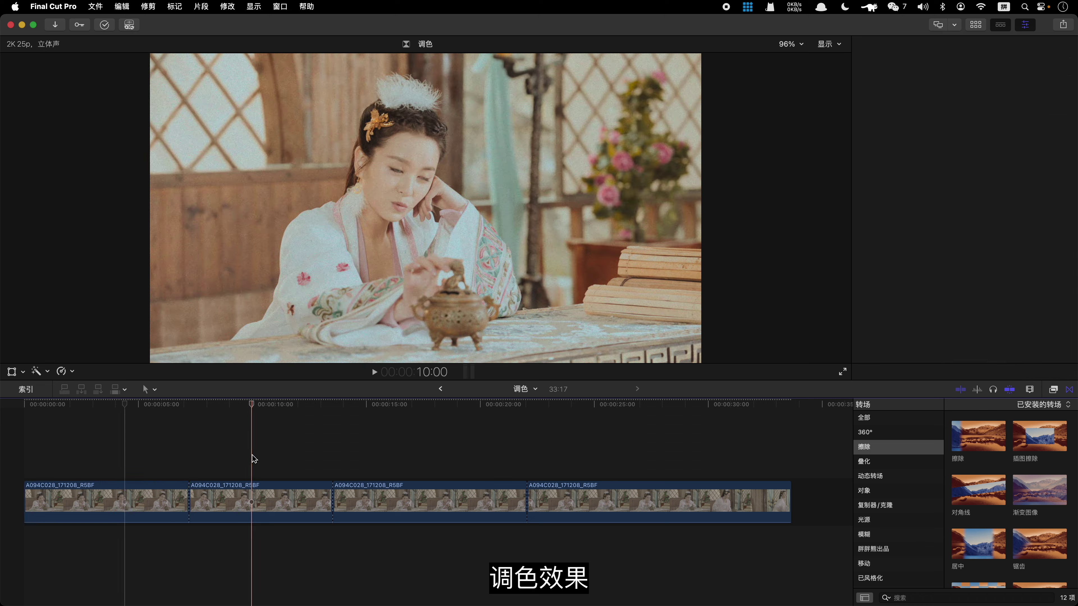
# - Select the second part and adjust the lengths of the three wipe transitions
pyautogui.click(251, 501)
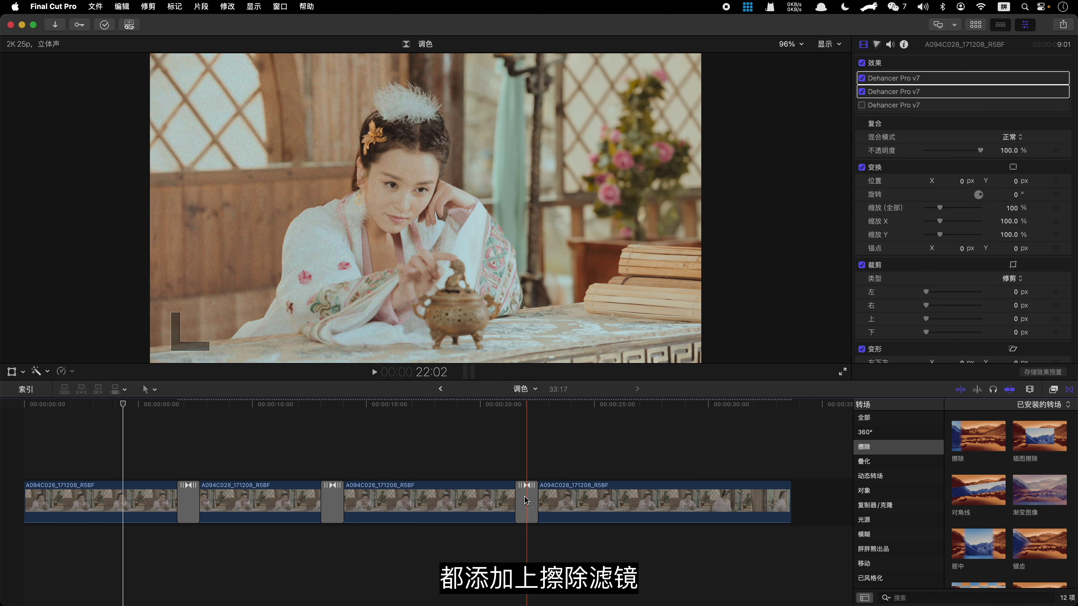
pyautogui.moveTo(939, 116); pyautogui.dragTo(905, 115)
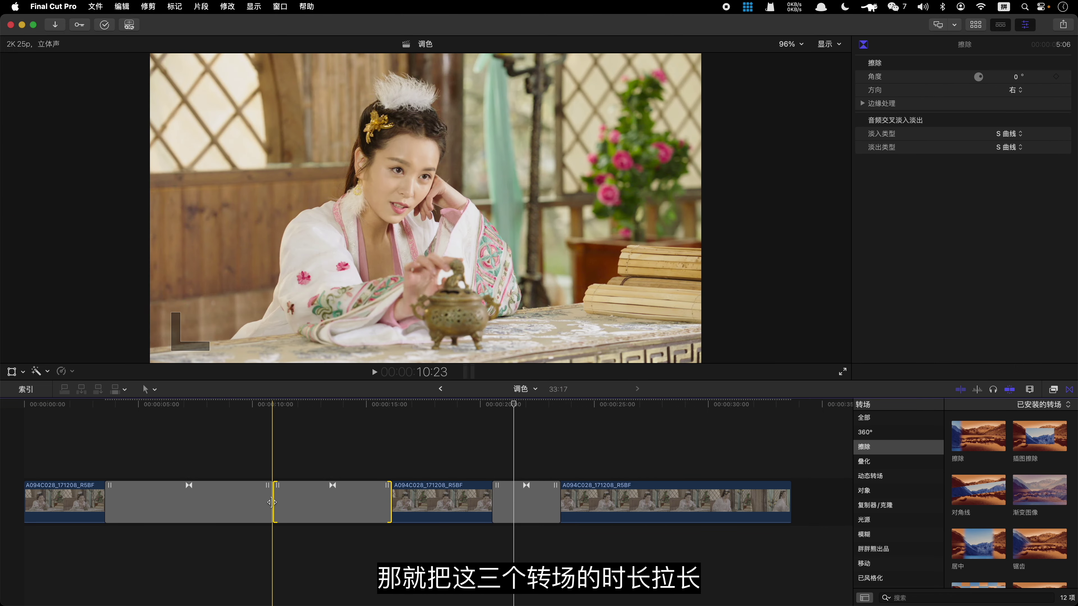
pyautogui.moveTo(271, 503)
pyautogui.mouseDown()
pyautogui.moveTo(237, 503)
pyautogui.moveTo(256, 499)
pyautogui.mouseUp()
pyautogui.moveTo(391, 503); pyautogui.dragTo(411, 502)
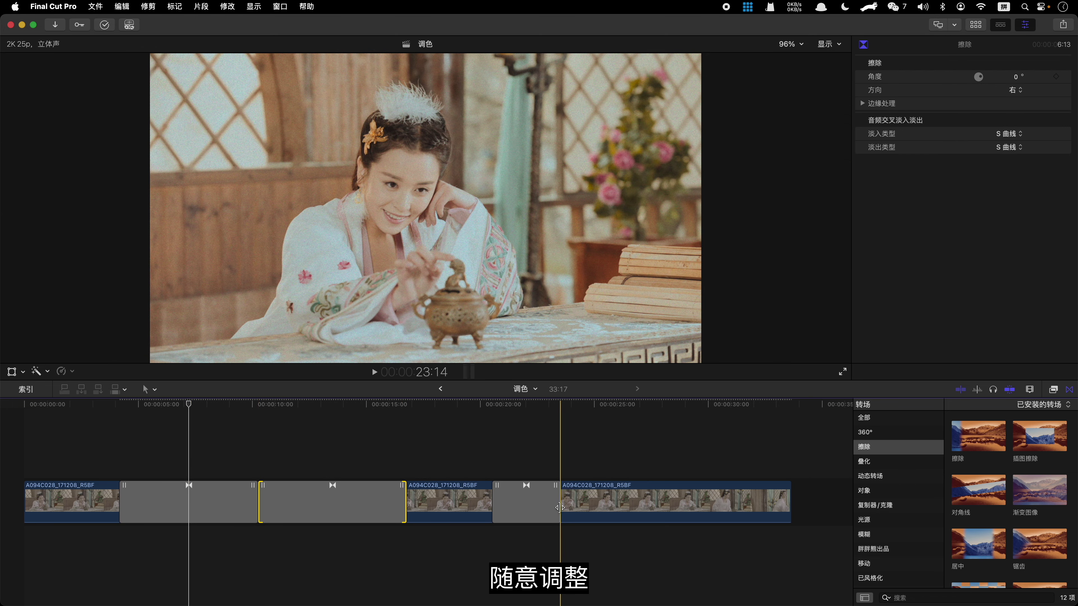
pyautogui.moveTo(566, 506)
pyautogui.mouseDown()
pyautogui.moveTo(559, 487)
pyautogui.moveTo(612, 490)
pyautogui.mouseUp()
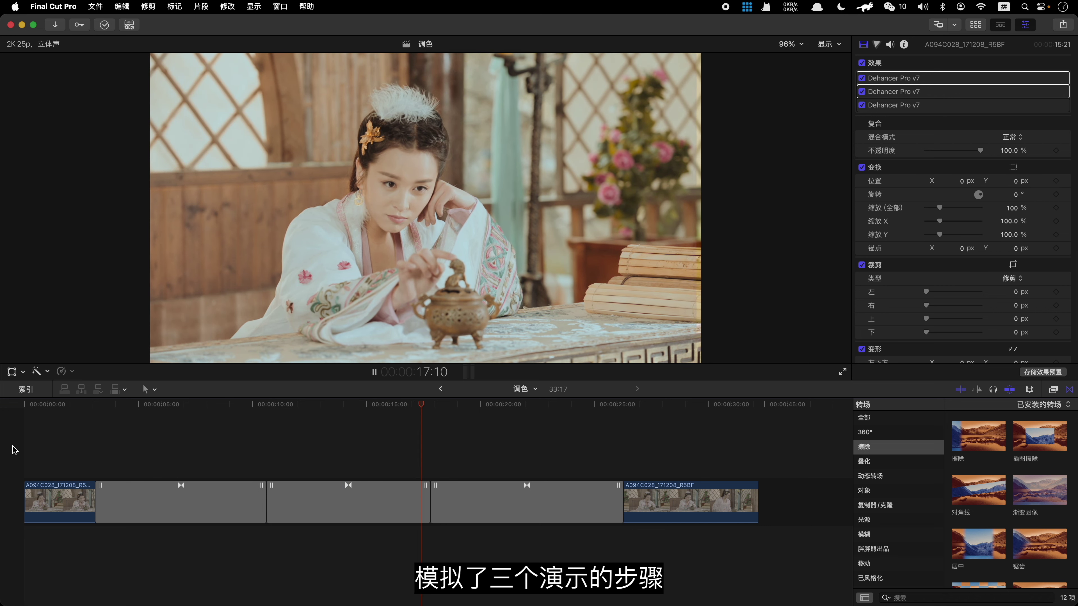
# - Add Color Board, Color Wheels and Color Curves corrections to the last part
pyautogui.click(877, 45)
pyautogui.click(881, 63)
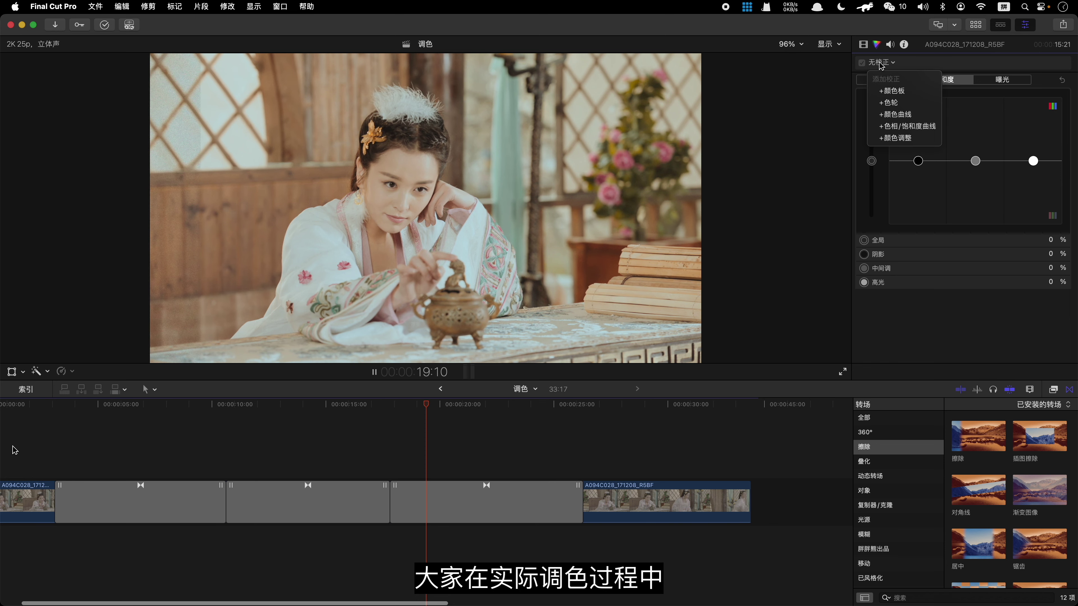
pyautogui.click(883, 91)
pyautogui.click(888, 64)
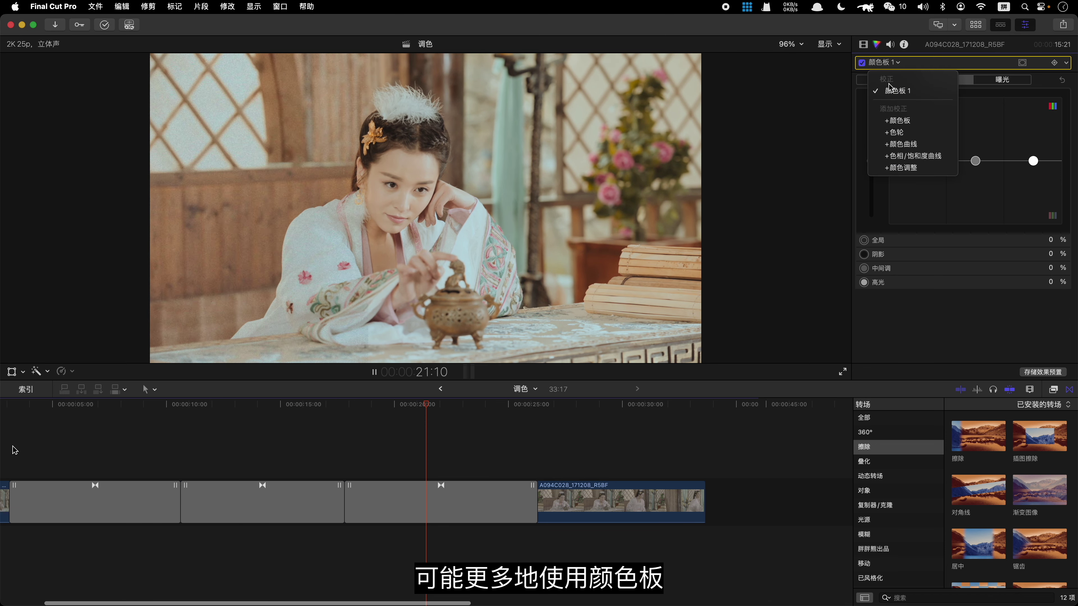
pyautogui.click(894, 132)
pyautogui.click(891, 63)
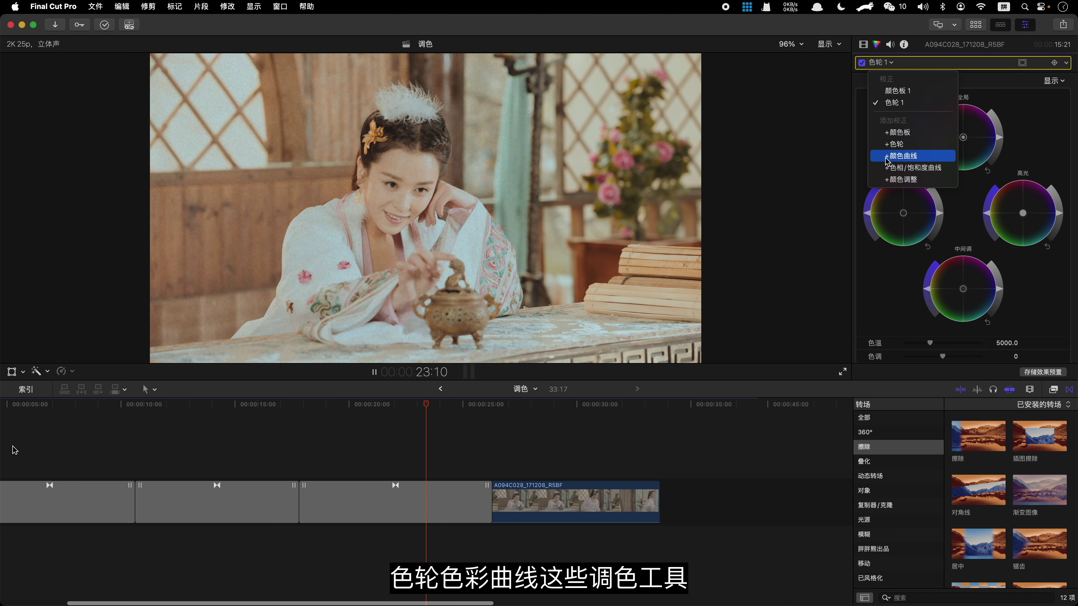
pyautogui.click(900, 156)
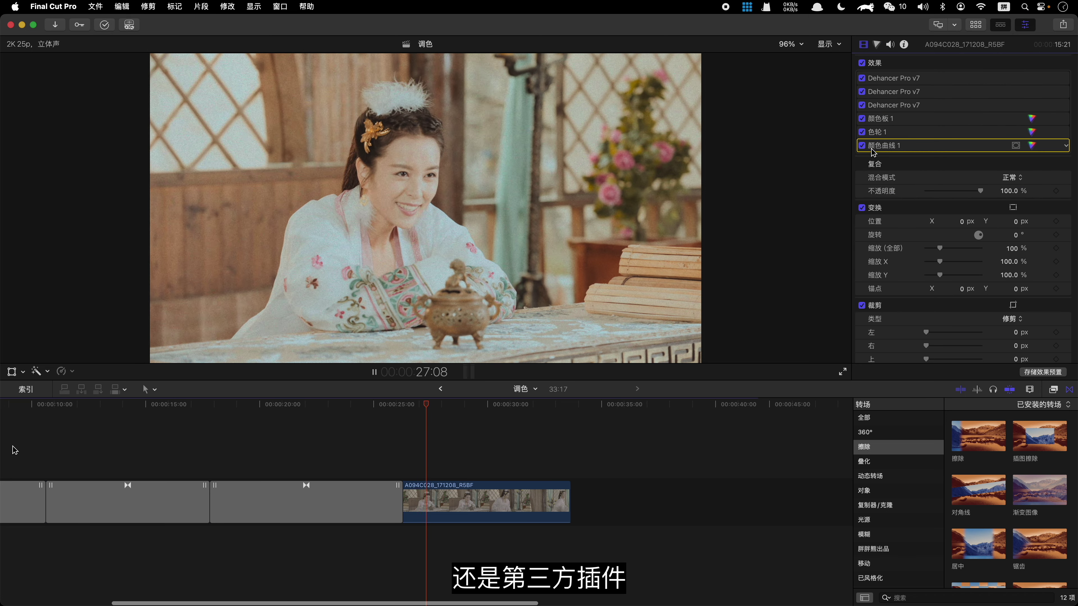
# - Switch off the three colour corrections and all three Dehancer Pro v7 effects on the last part
pyautogui.click(862, 146)
pyautogui.press('space')
pyautogui.click(862, 132)
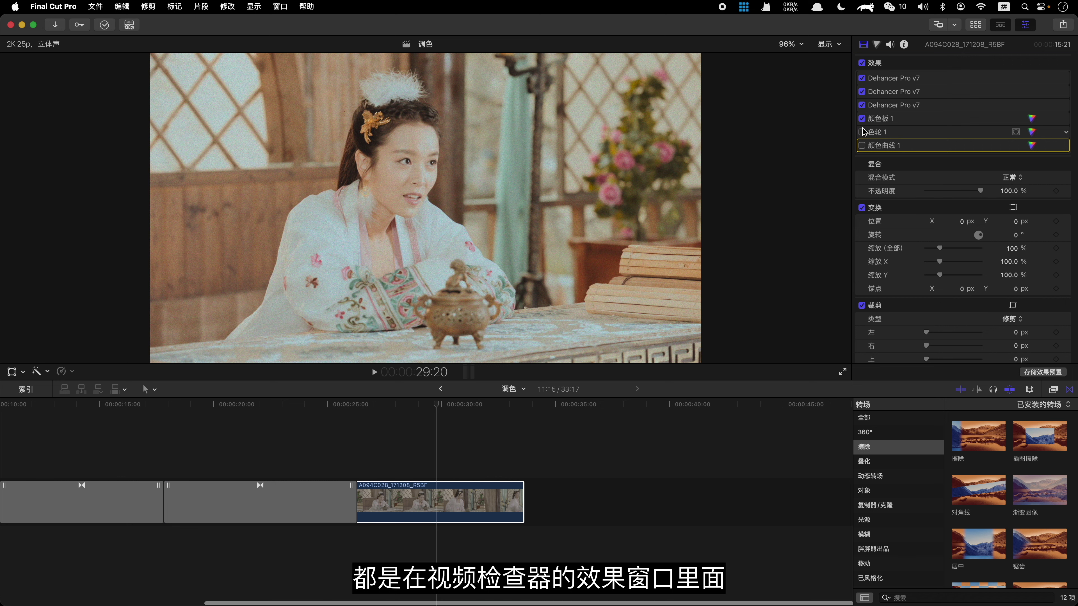
pyautogui.click(862, 118)
pyautogui.click(862, 105)
pyautogui.click(862, 91)
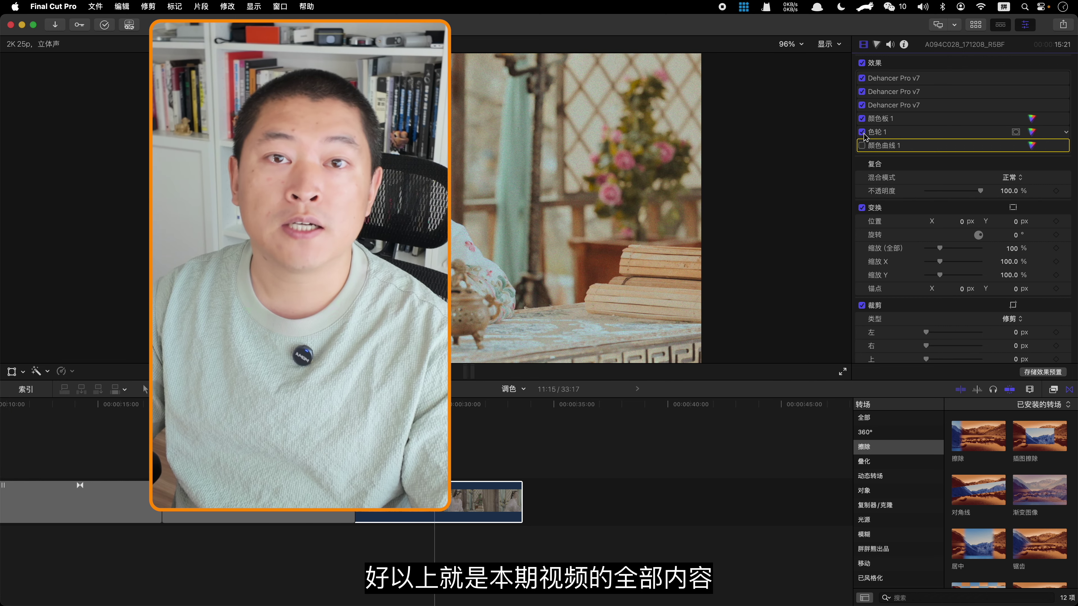
pyautogui.click(861, 131)
pyautogui.click(862, 118)
pyautogui.click(862, 105)
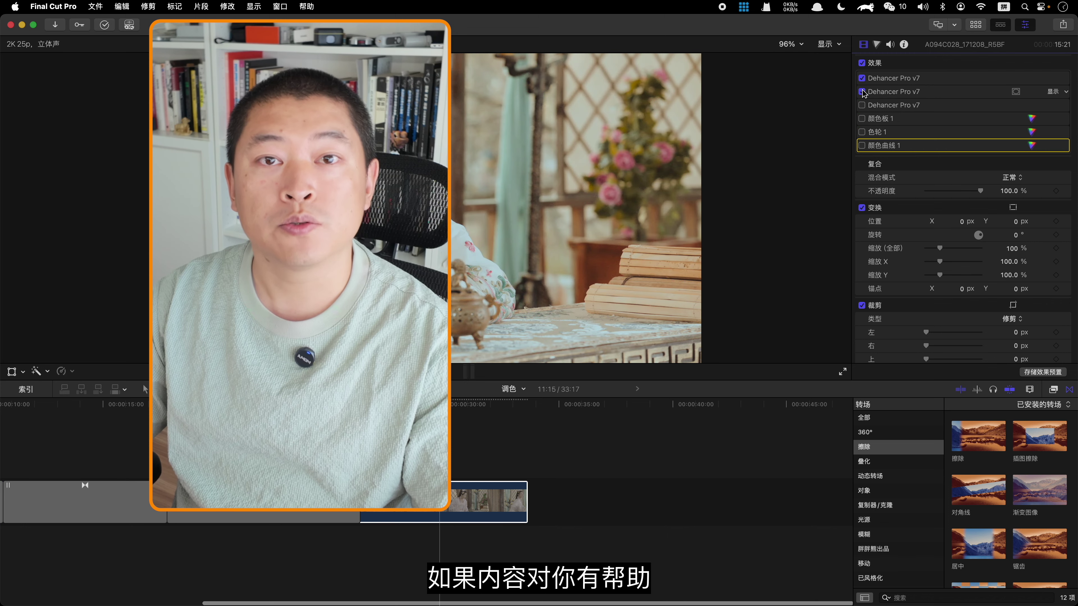
pyautogui.click(862, 91)
pyautogui.click(862, 78)
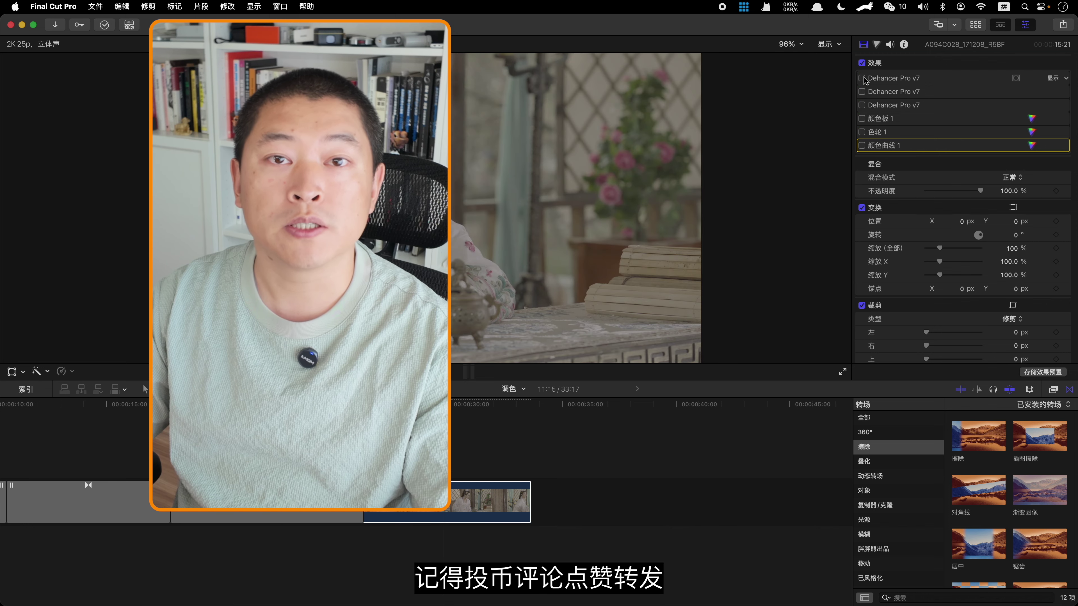